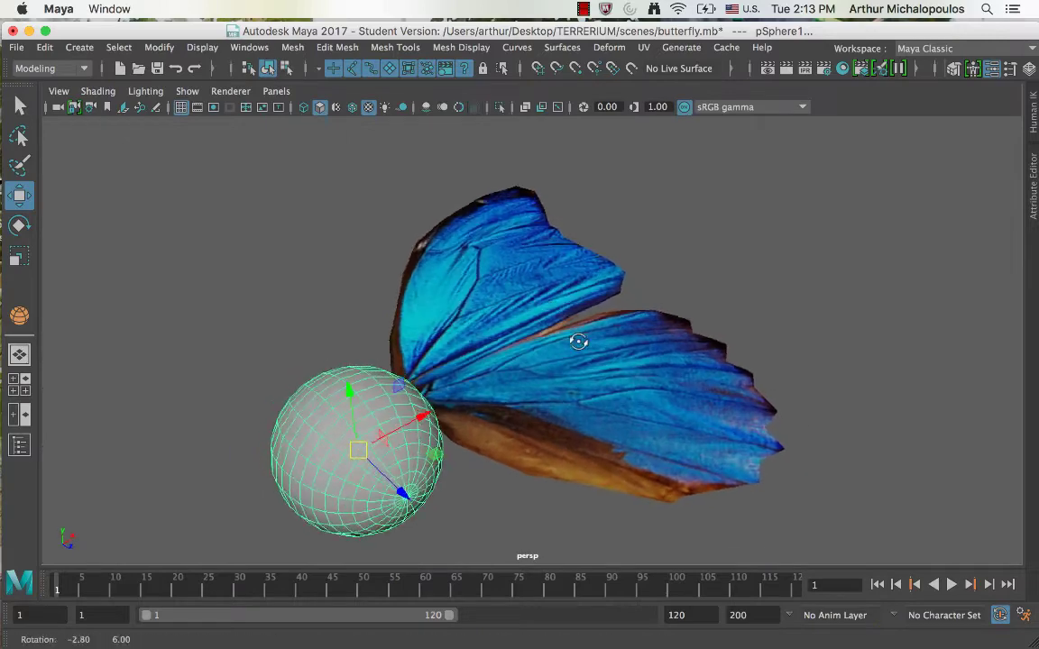
Step: Shrink the sphere uniformly to a small ball and move it along X toward the base of the butterfly wing
drag(522, 548, 397, 424)
key(r)
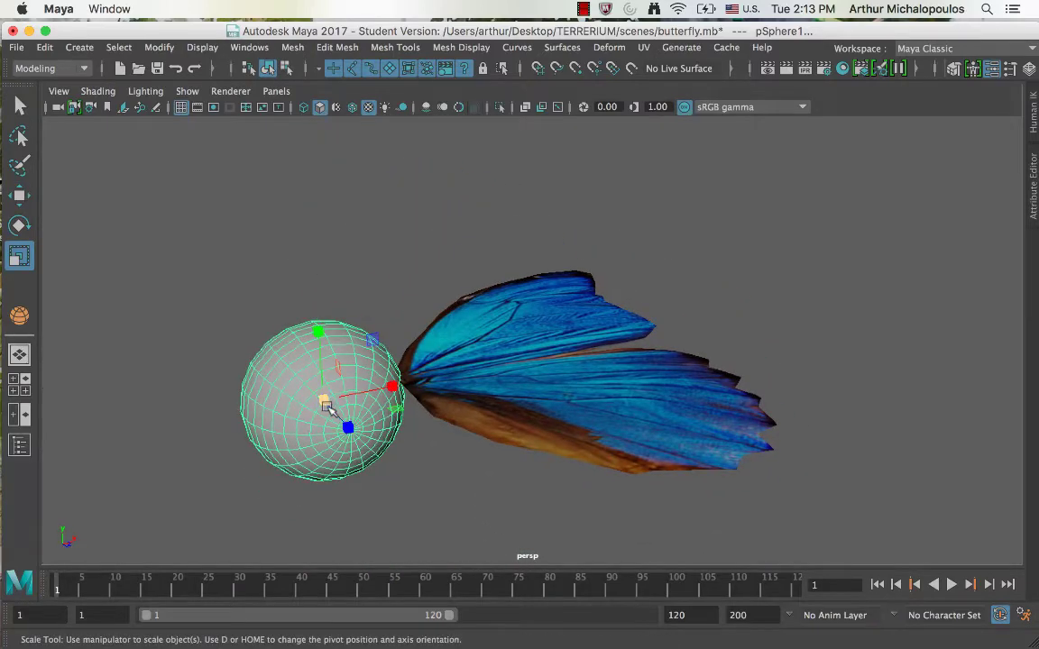
drag(329, 409, 693, 410)
key(w)
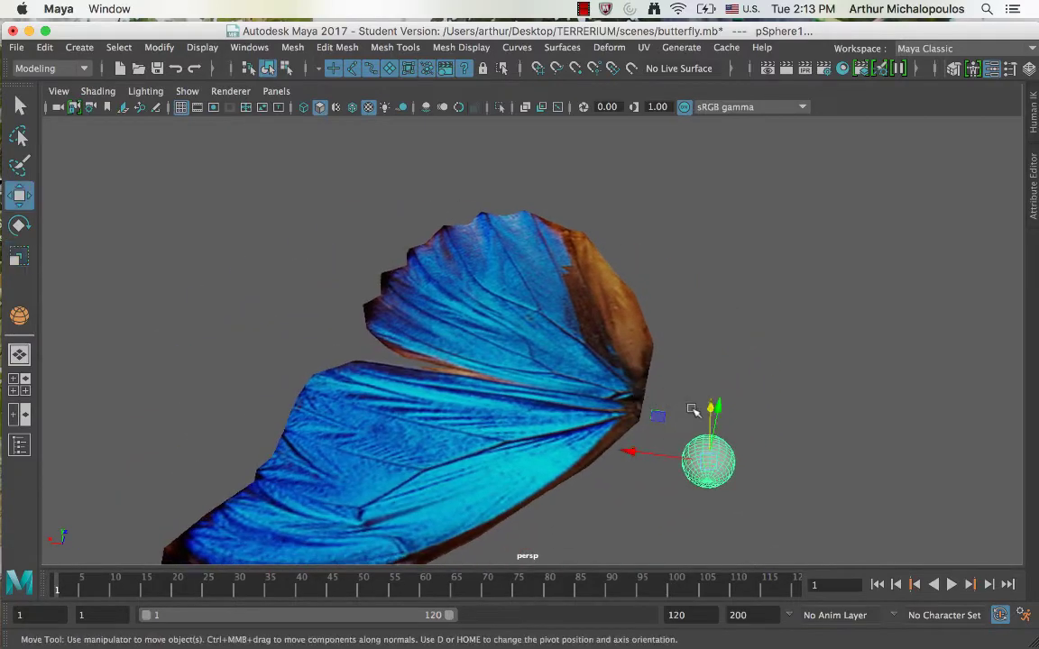
drag(641, 457, 593, 453)
alt+drag(572, 440, 317, 443)
Step: Scale the sphere uniformly to about 0.248 and fine-tune its X position beside the wing's base
key(r)
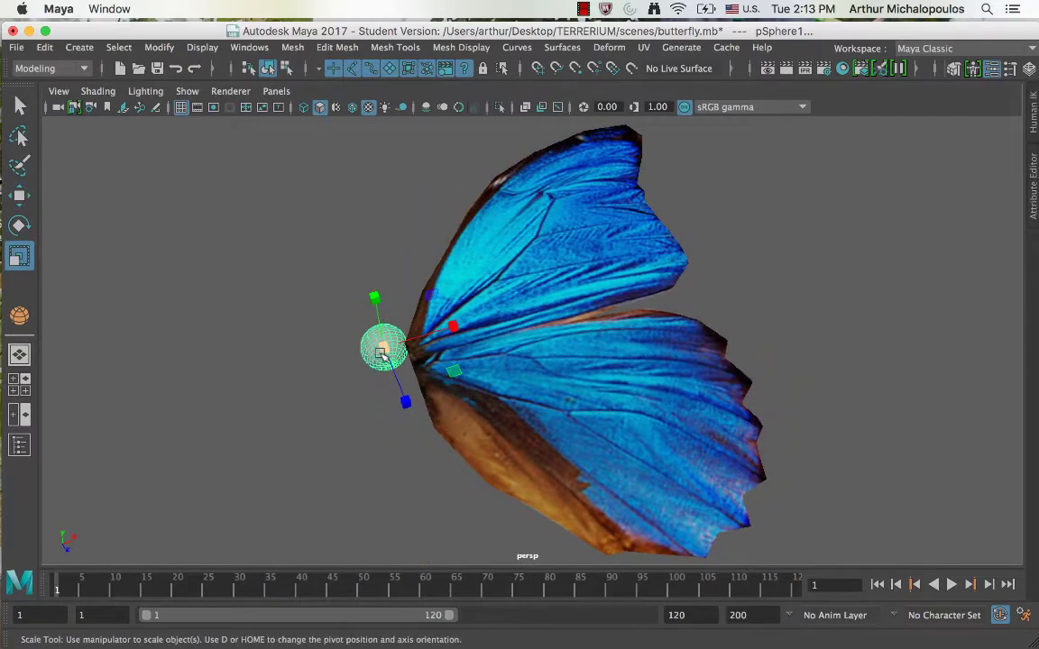
drag(382, 354, 375, 358)
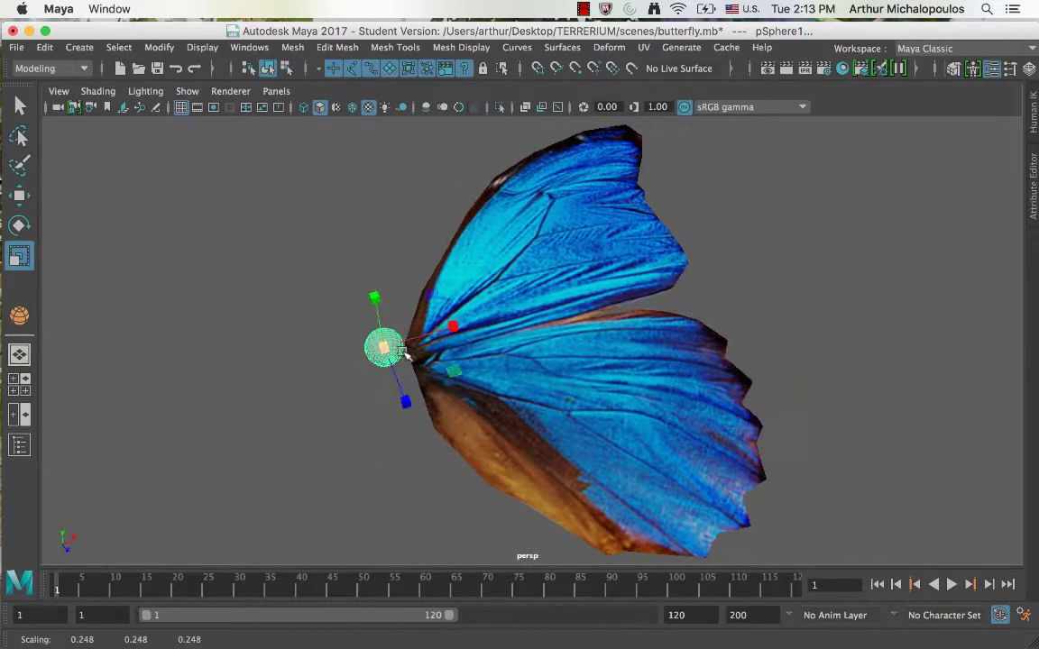
key(w)
click(458, 328)
alt+drag(417, 380, 401, 356)
drag(450, 324, 454, 328)
Step: Select the rings of faces around the sphere's pole on its front Z side and delete them to open the sphere
key(f)
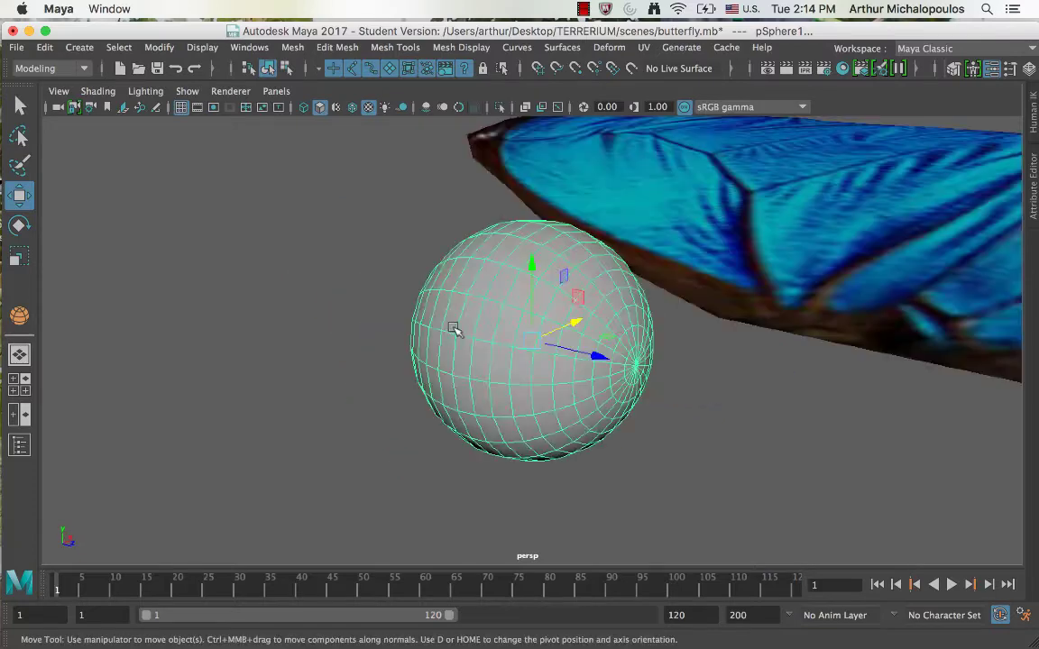
right_click(585, 270)
right_drag(585, 230, 584, 232)
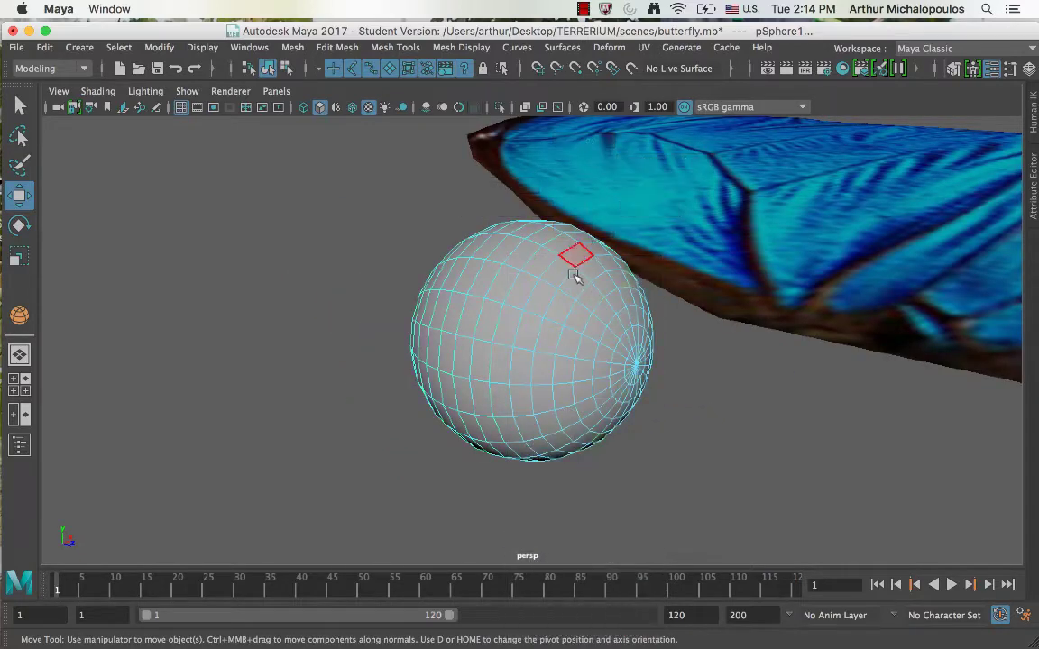
alt+drag(584, 261, 651, 277)
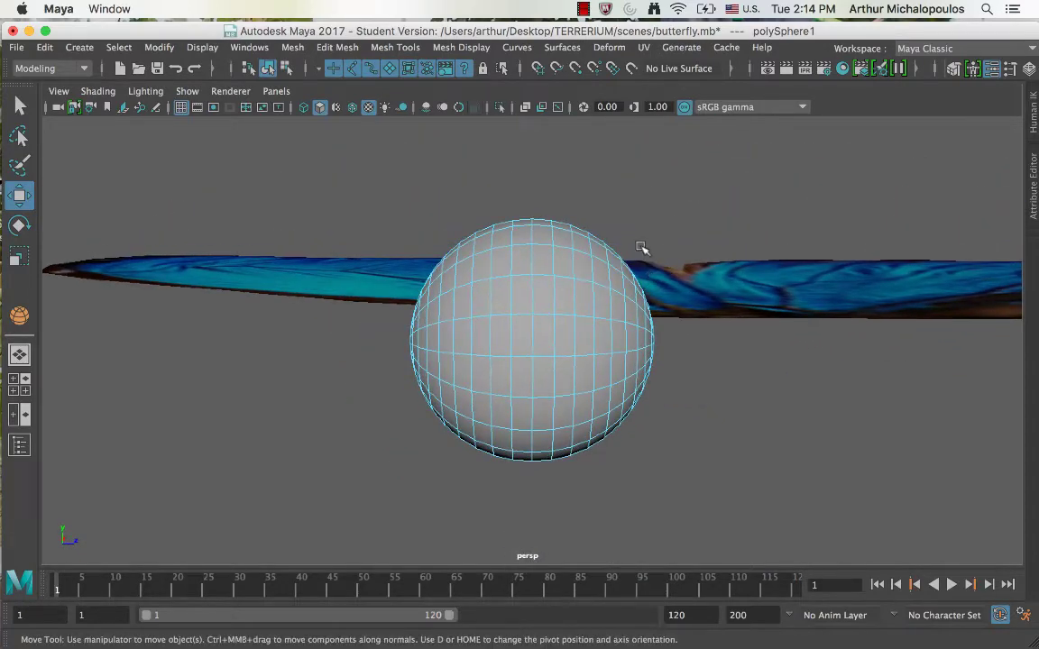
drag(665, 383, 521, 434)
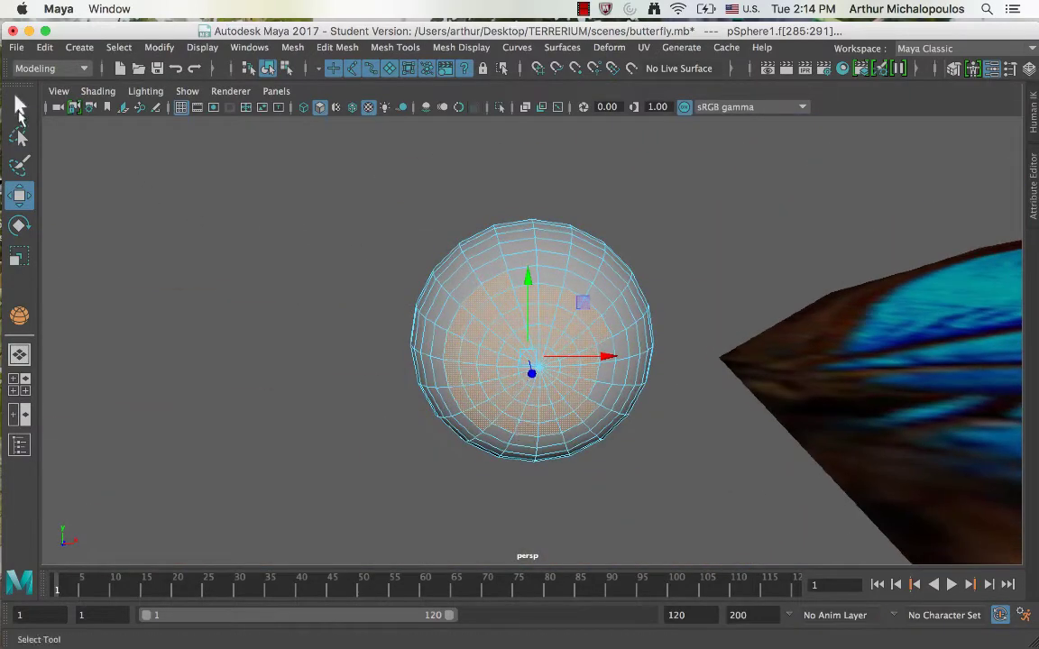
click(20, 106)
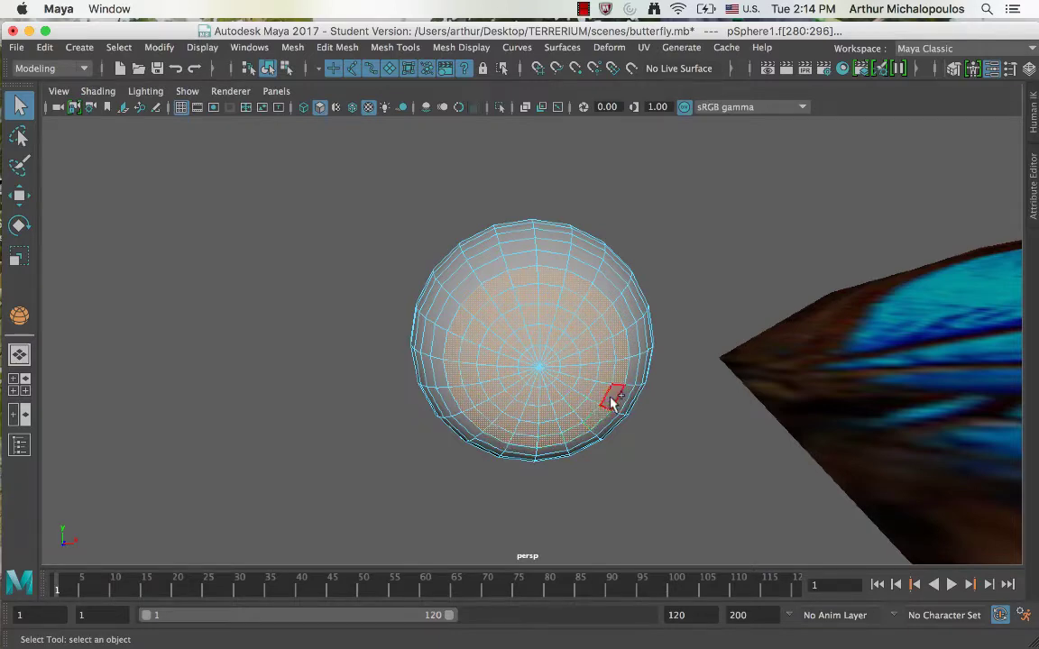
alt+drag(604, 420, 634, 407)
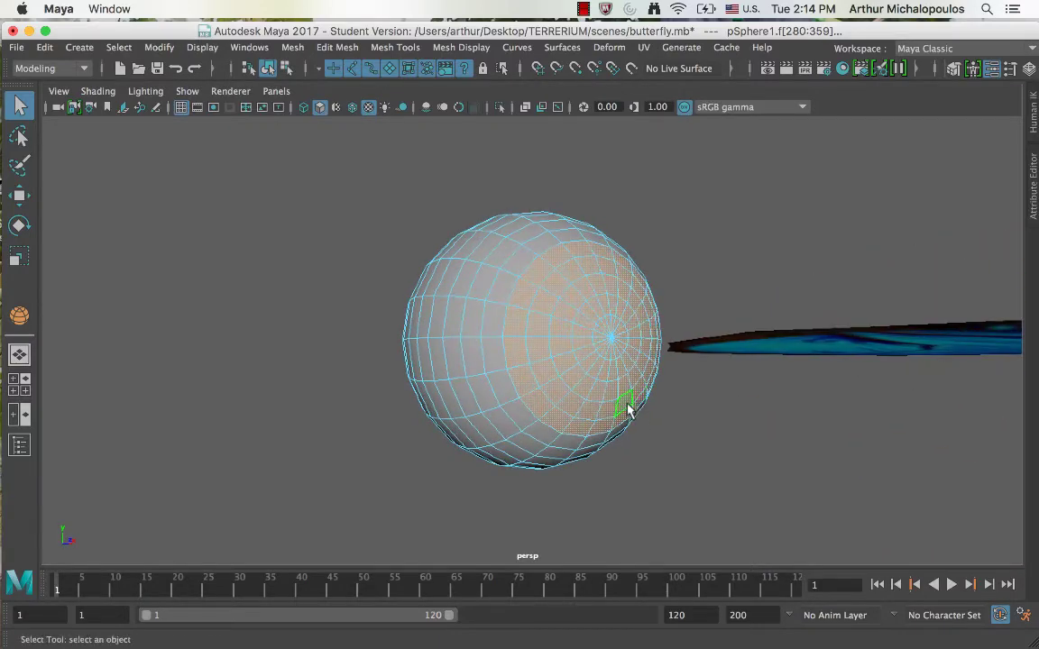
key(Delete)
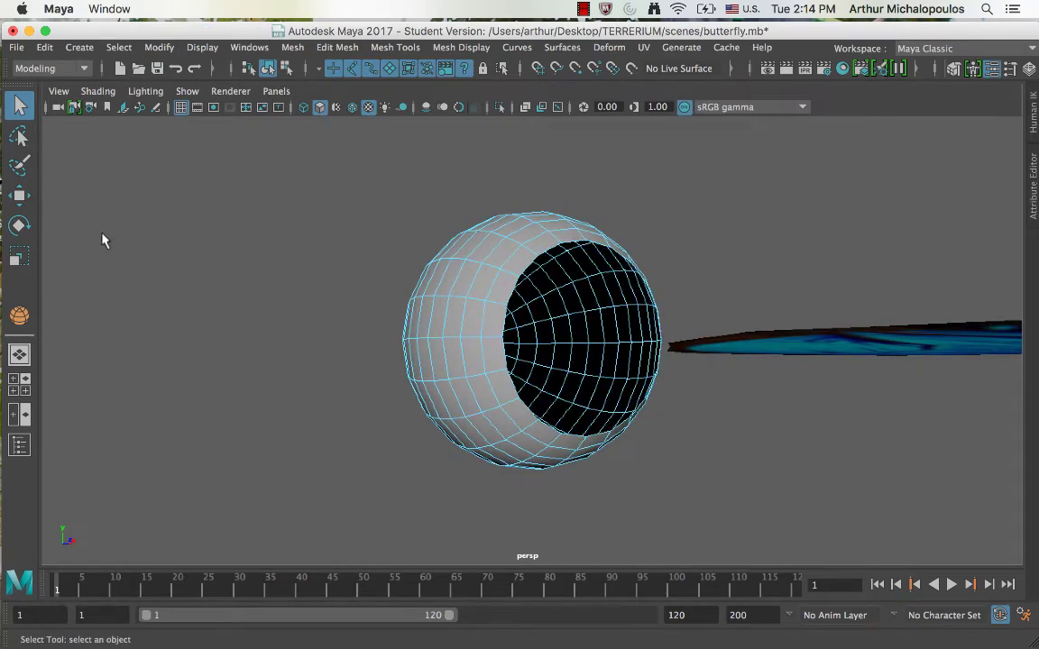
click(19, 194)
alt+drag(595, 312, 516, 207)
right_drag(517, 185, 515, 226)
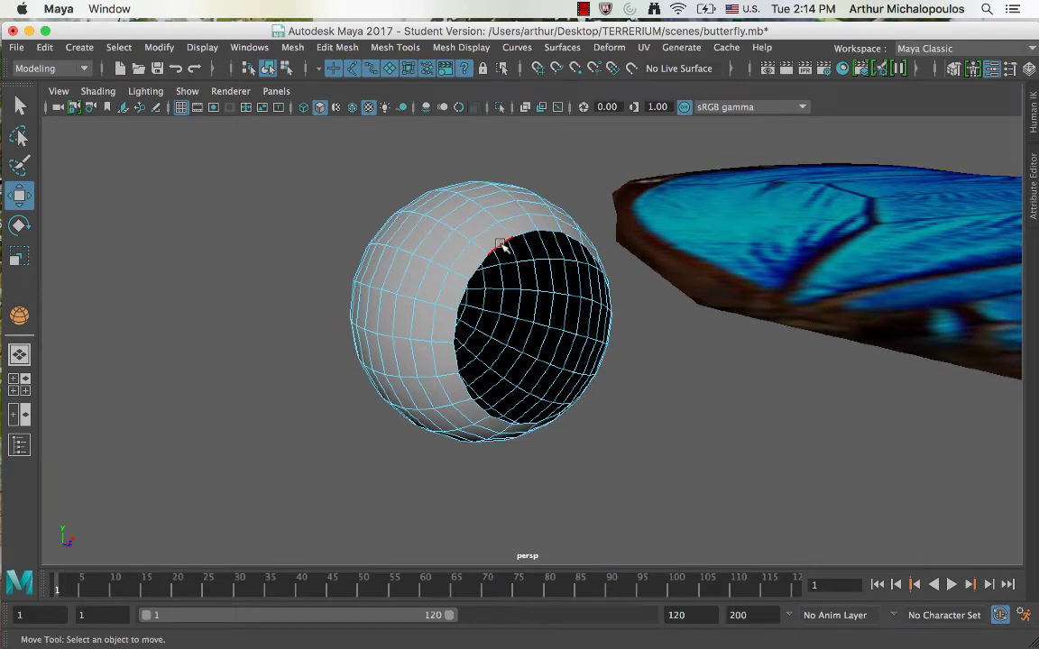
double_click(503, 246)
right_drag(506, 184, 568, 164)
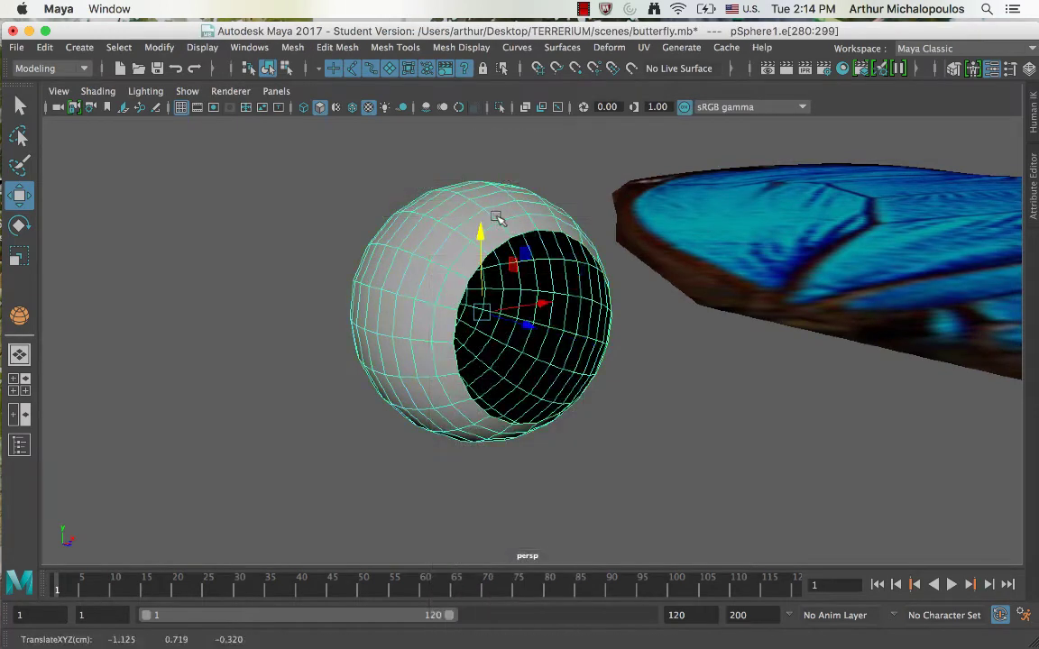
click(318, 171)
Step: Draw an EP curve in the side view, starting at the sphere's opening and extending away from it with a slight downward bend
alt+drag(529, 255, 578, 248)
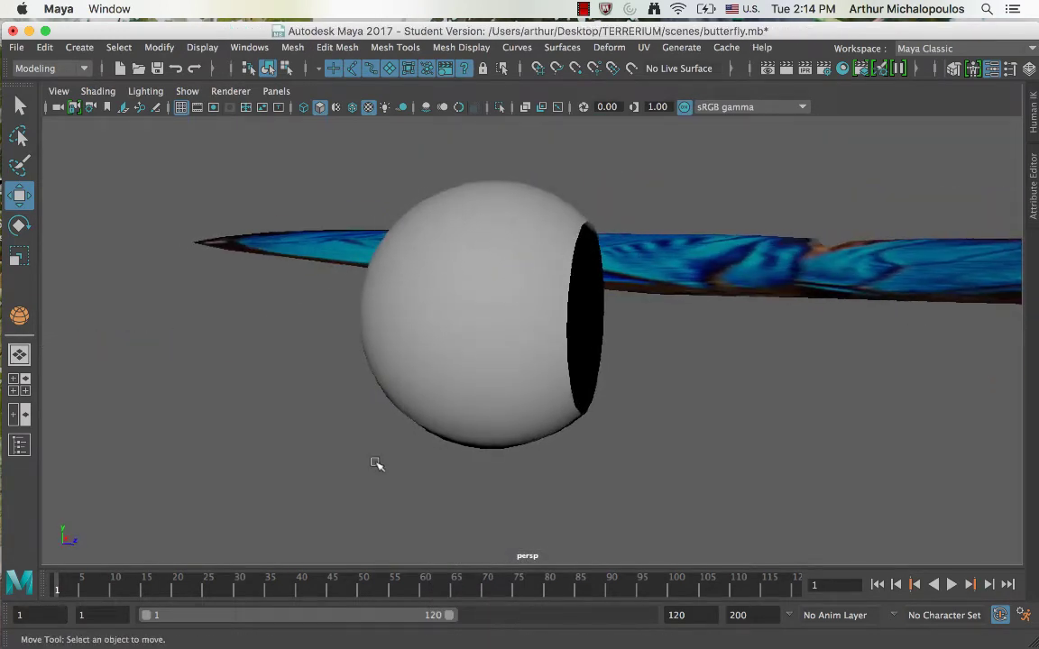
key(space)
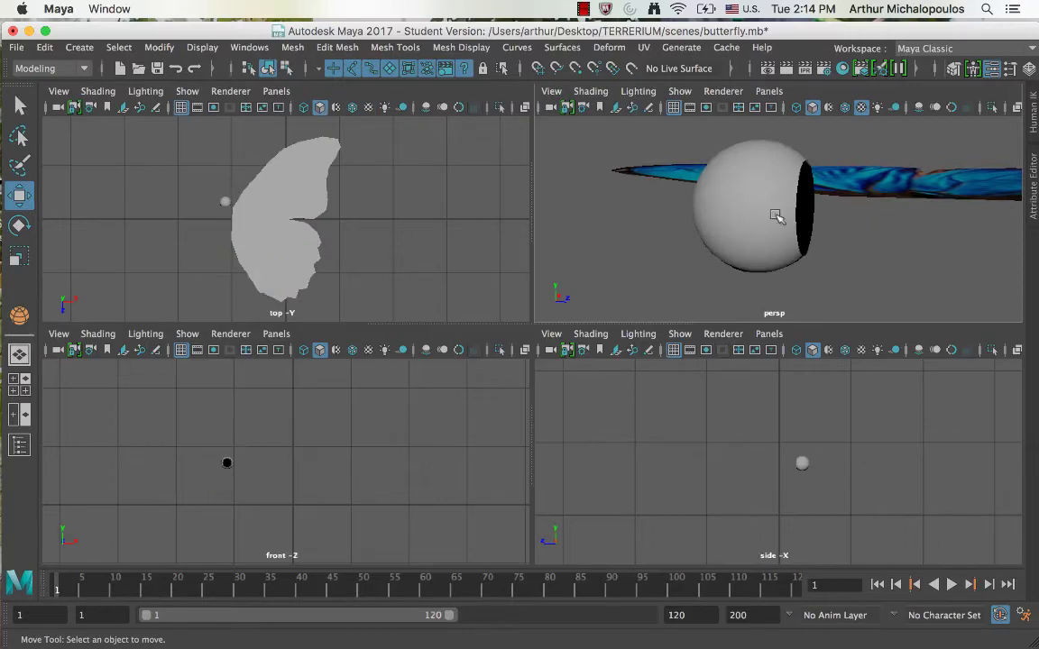
click(789, 158)
key(space)
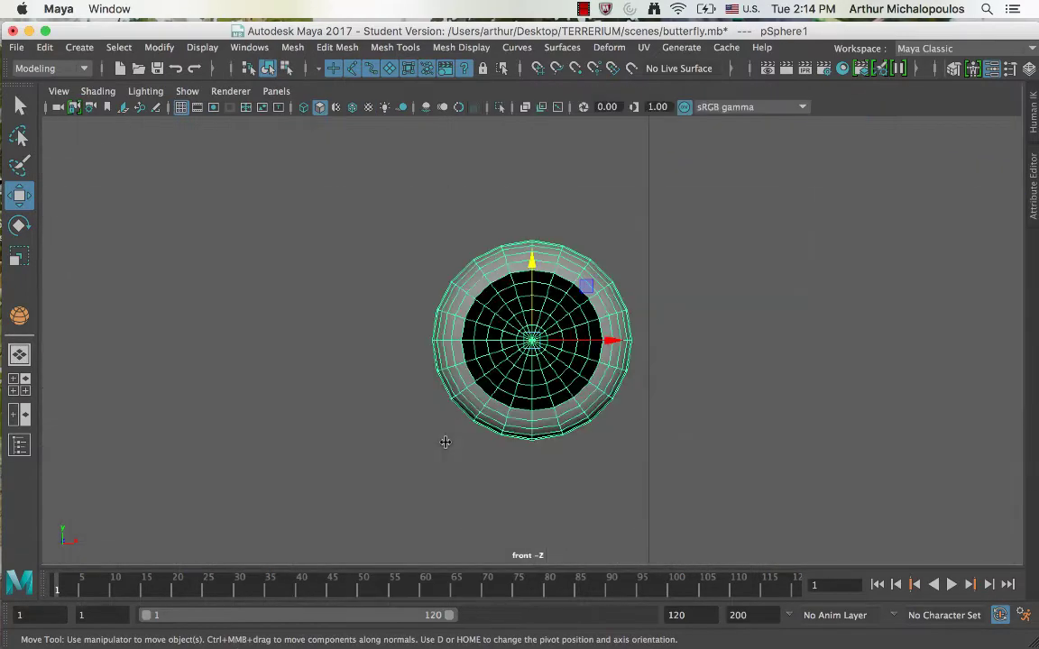
key(space)
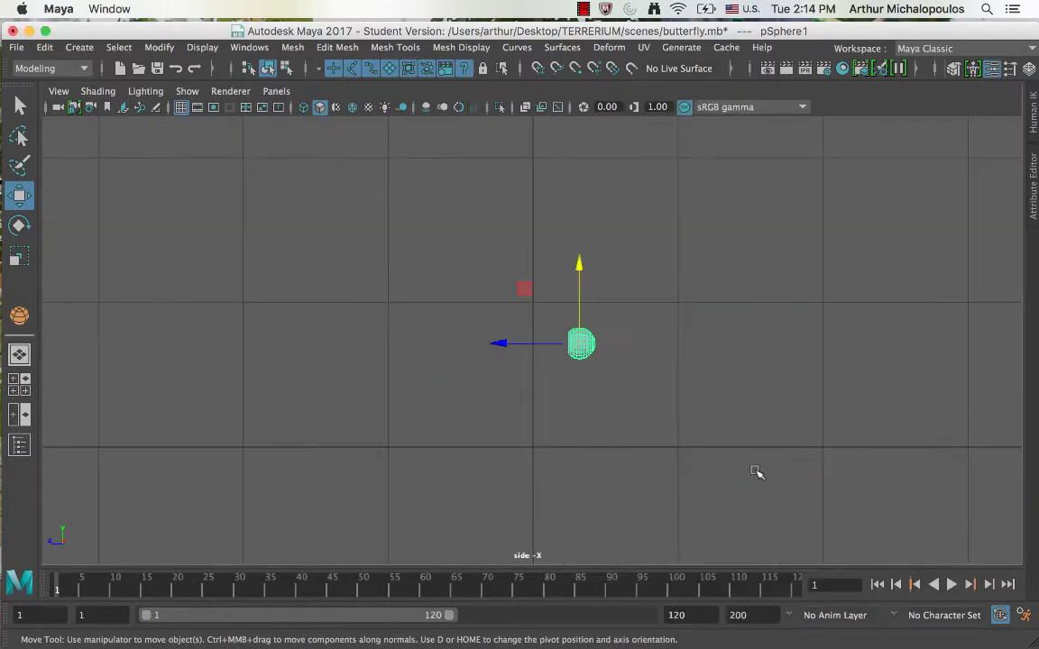
key(f)
alt+middle_drag(622, 387, 710, 344)
scroll(711, 344, down, 3)
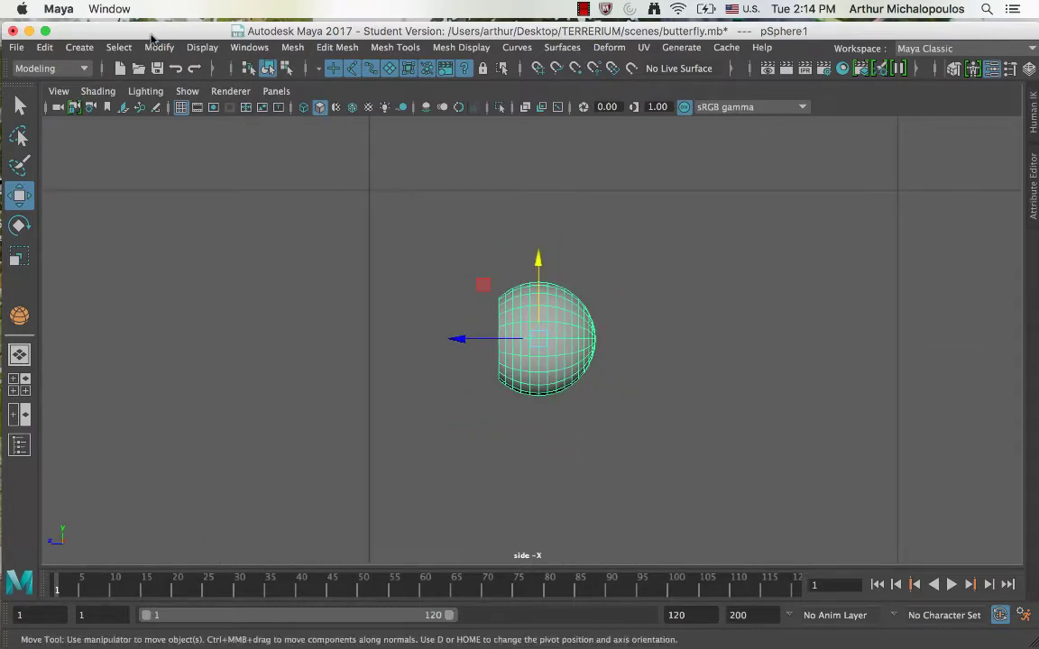
click(81, 48)
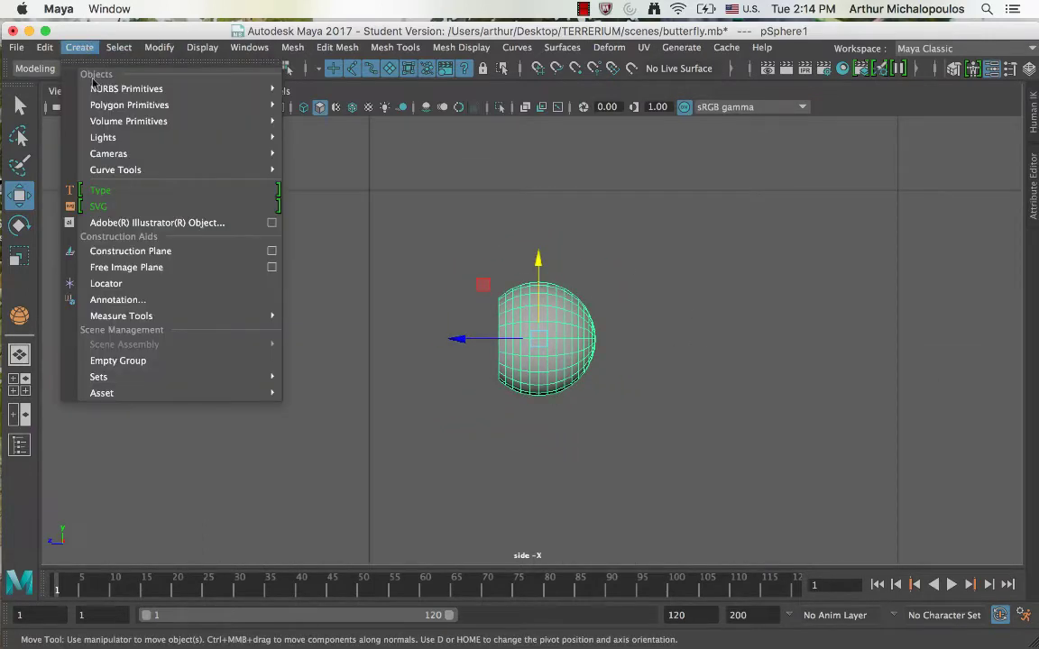
mouse_move(108, 171)
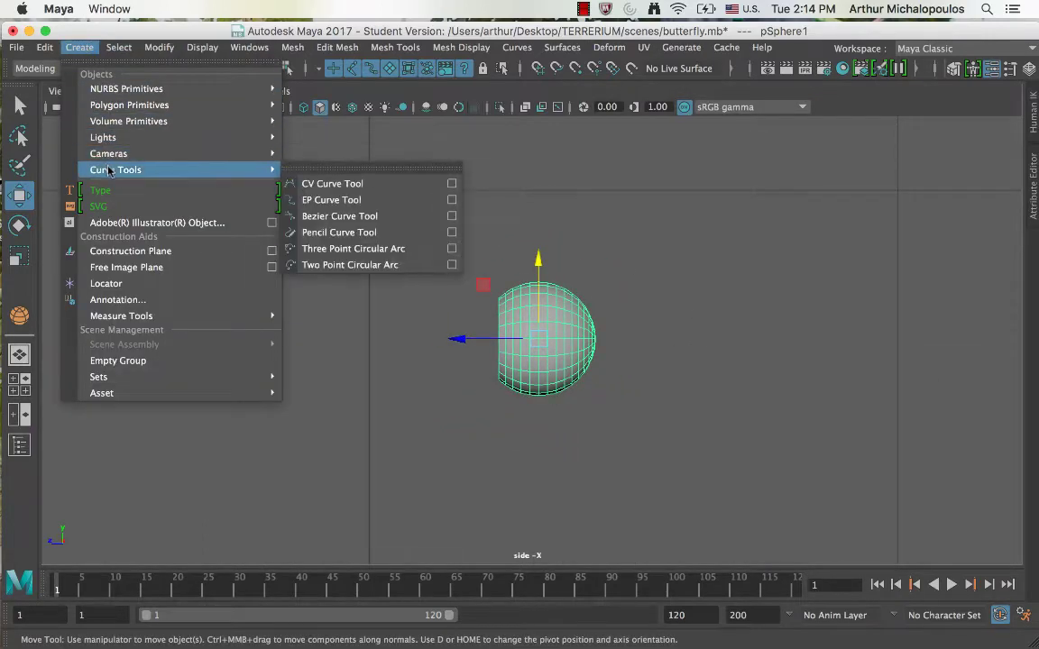
click(330, 201)
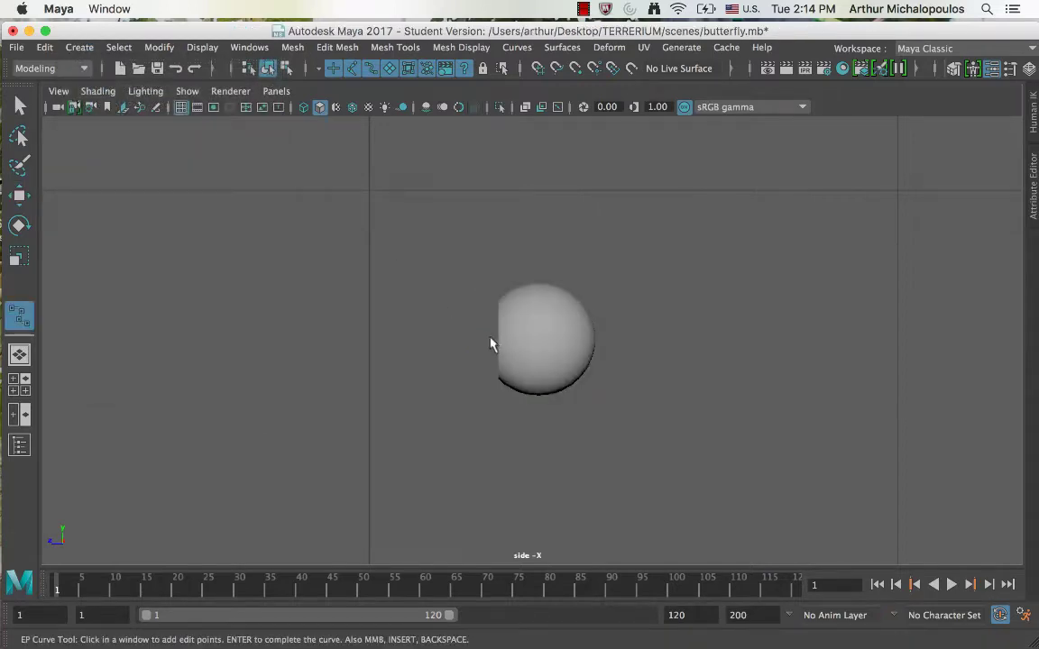
click(490, 341)
click(421, 341)
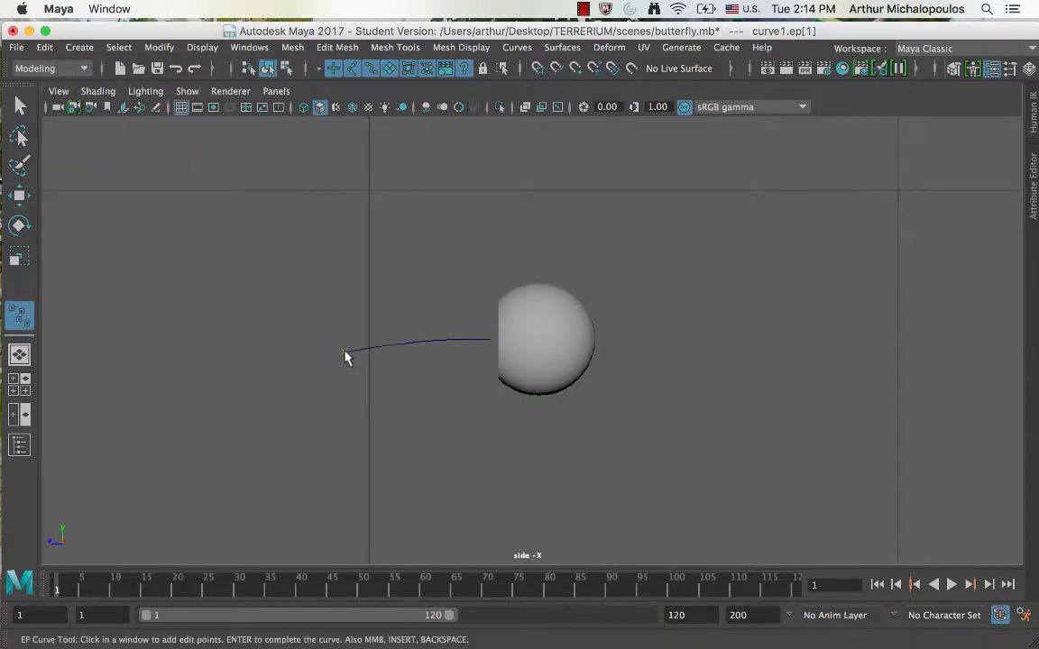
click(251, 379)
key(w)
Step: Adjust the height of the curve's control vertices to smooth its arc, and return to object selection
right_drag(328, 342, 211, 204)
drag(301, 295, 371, 362)
mouse_move(350, 271)
mouse_down()
mouse_move(350, 258)
mouse_move(348, 268)
mouse_up()
drag(279, 339, 317, 399)
click(284, 288)
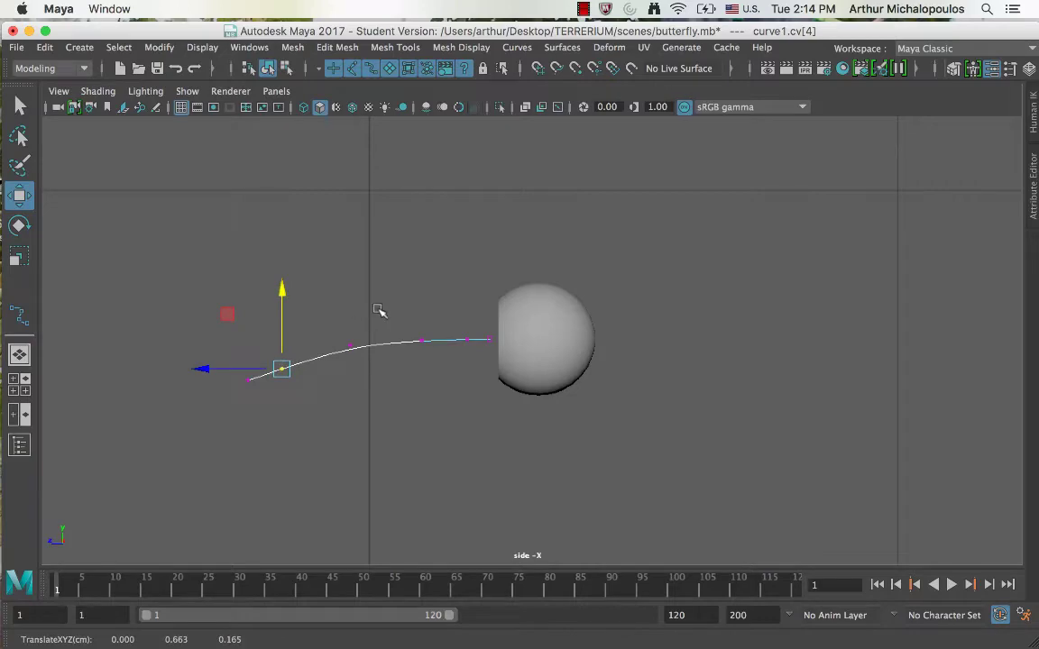
drag(384, 312, 442, 363)
drag(424, 299, 426, 297)
right_drag(510, 298, 604, 298)
Step: Examine the sphere and the wing in the perspective view to locate the curve
key(space)
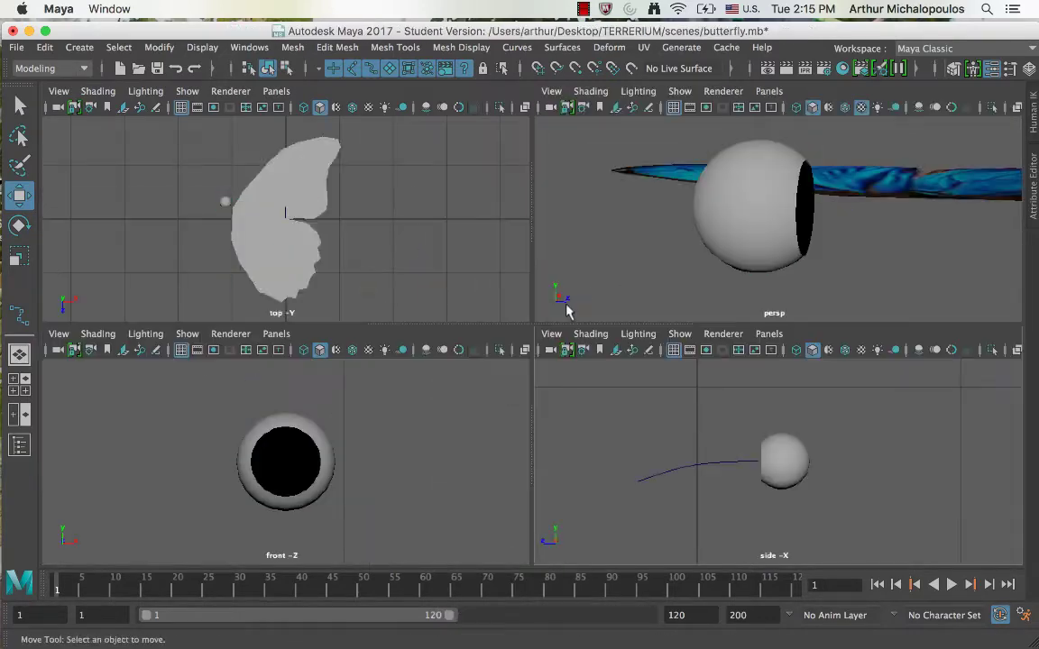
click(730, 234)
key(space)
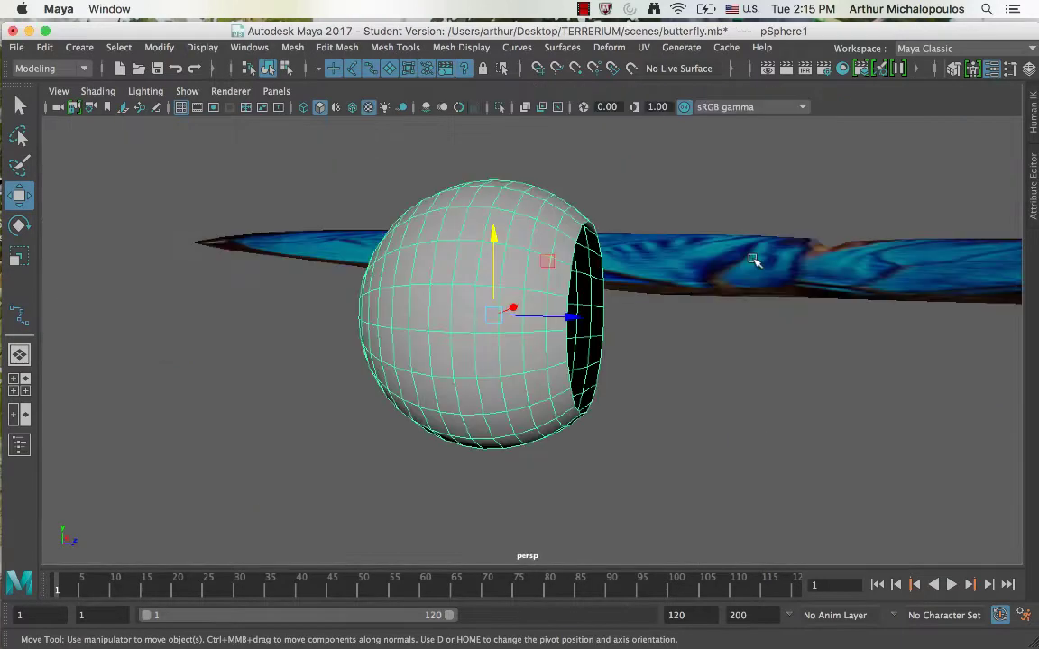
key(f)
alt+right_drag(739, 273, 298, 298)
alt+right_drag(552, 276, 565, 295)
alt+drag(523, 297, 341, 330)
Step: Select the curve from the side view and raise it about 0.35 cm along Y in the perspective view
key(space)
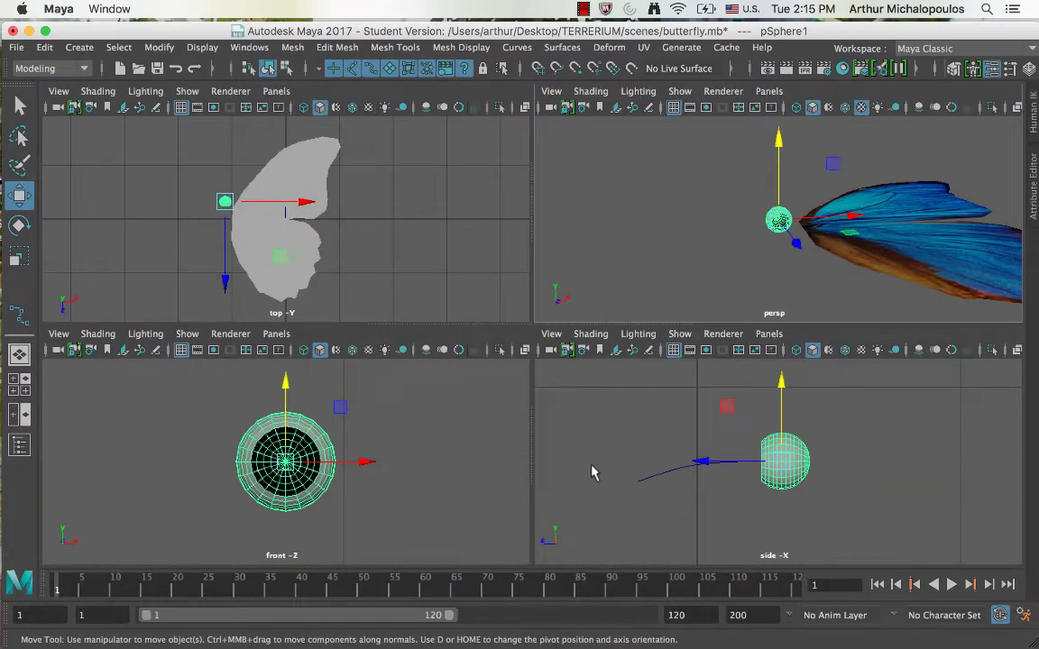
click(735, 427)
key(space)
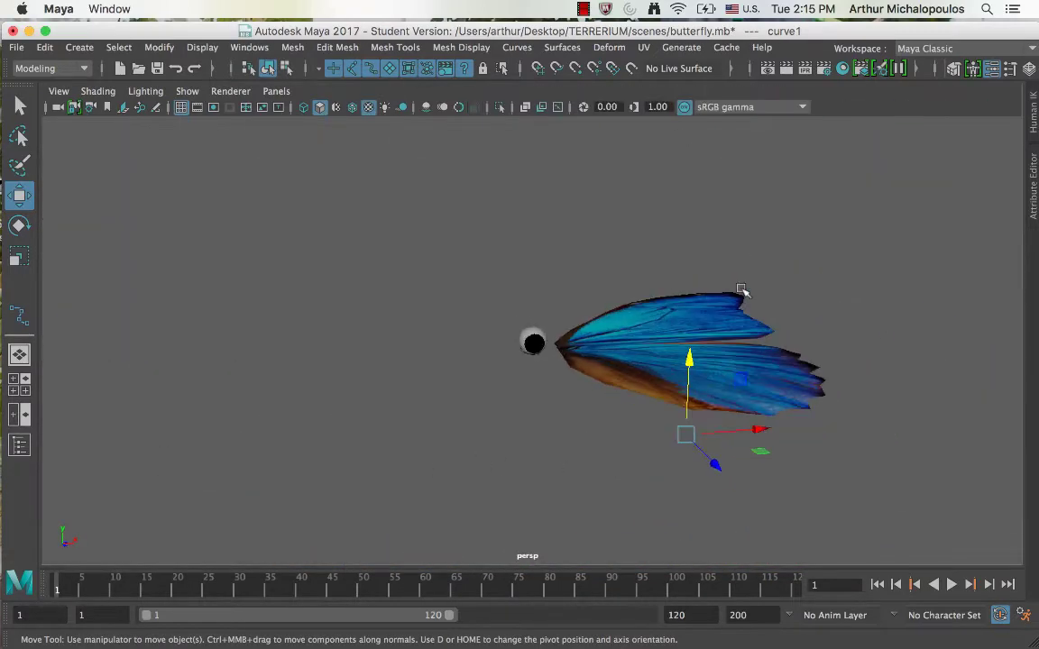
alt+drag(741, 312, 707, 330)
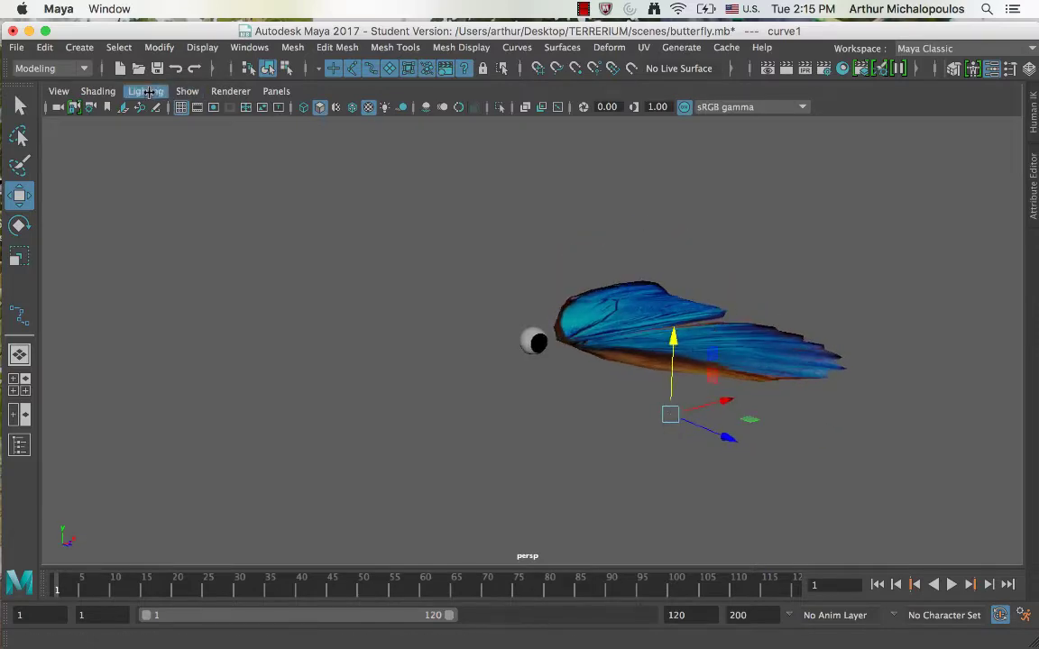
click(184, 93)
click(656, 212)
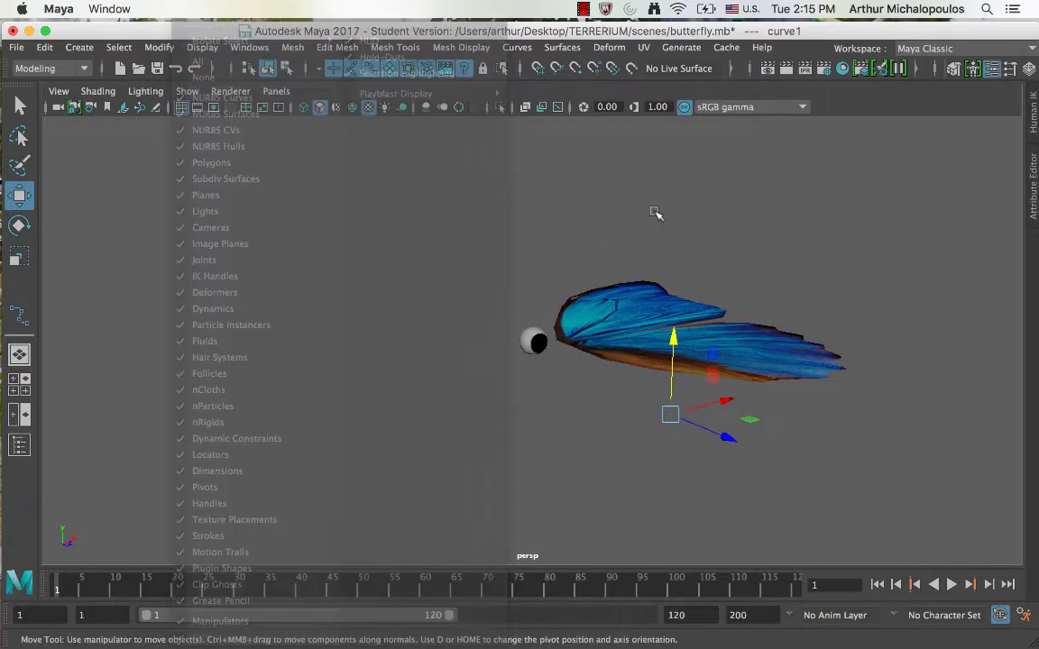
drag(673, 336, 657, 299)
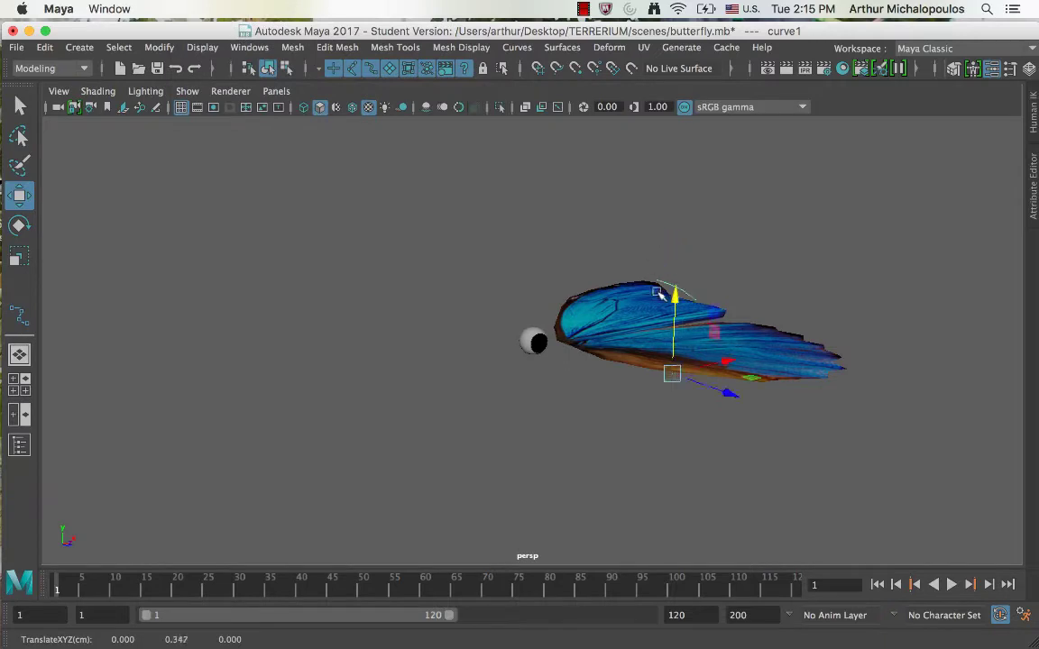
Step: Center the curve's pivot and move the curve along X past the wing's inner edge, to about -1.42 cm
click(160, 48)
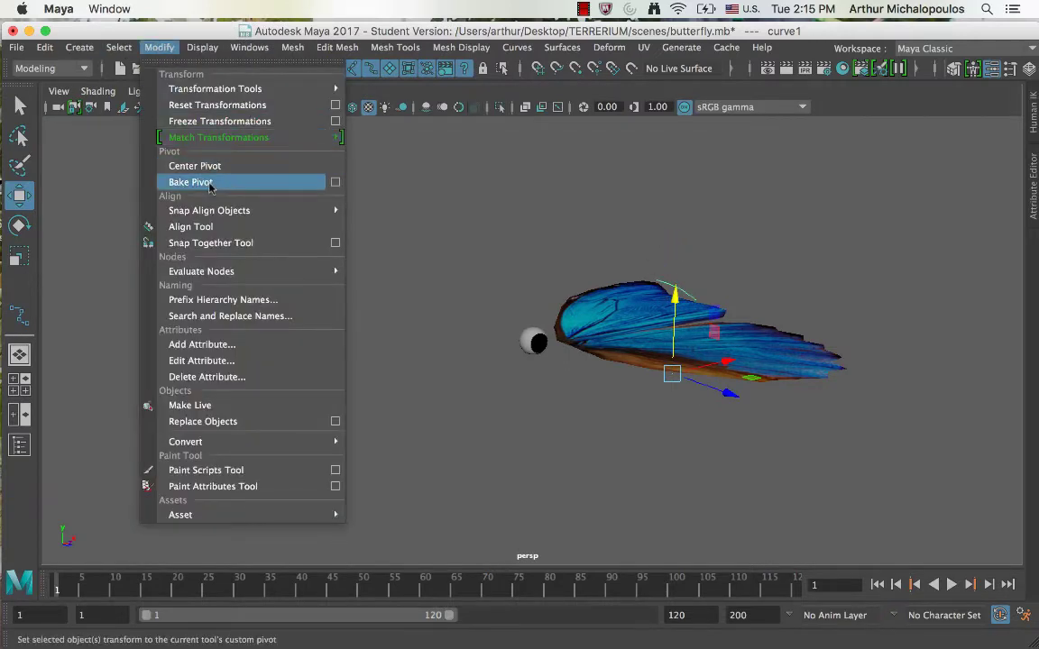
click(203, 168)
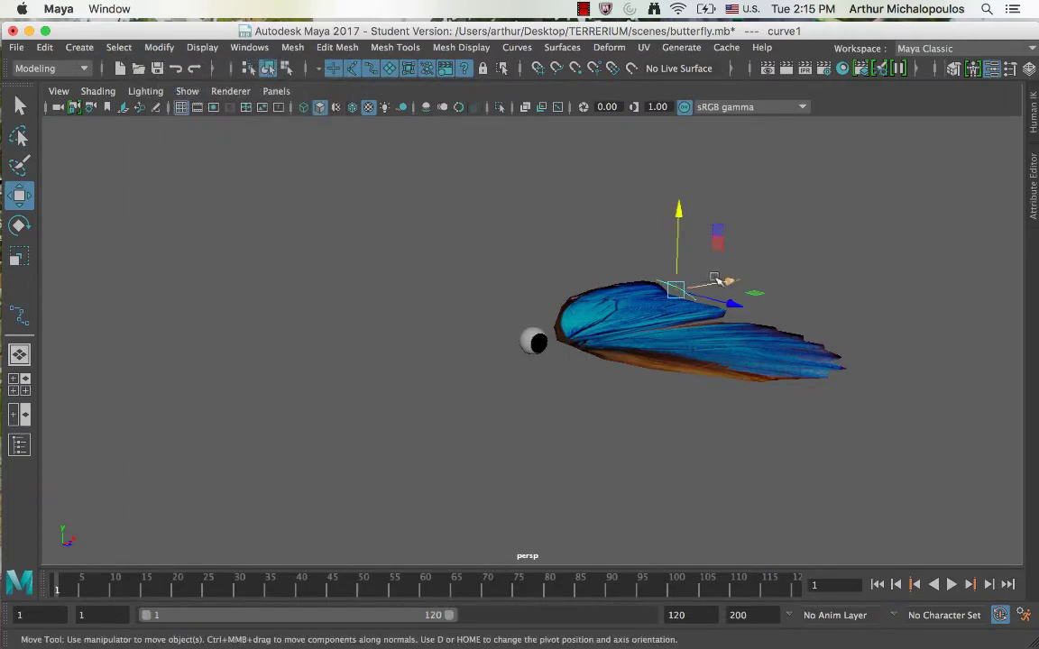
drag(717, 282, 469, 284)
Step: Line the curve up with the sphere's center in the top view, at about -1.12 cm along X
key(space)
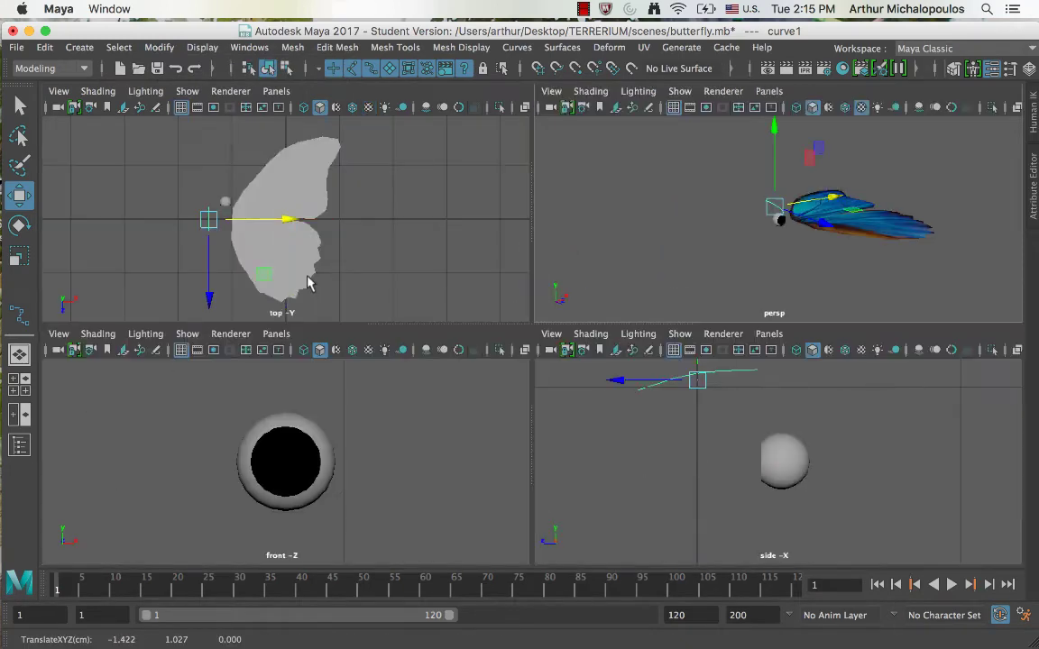
key(space)
scroll(467, 244, down, 15)
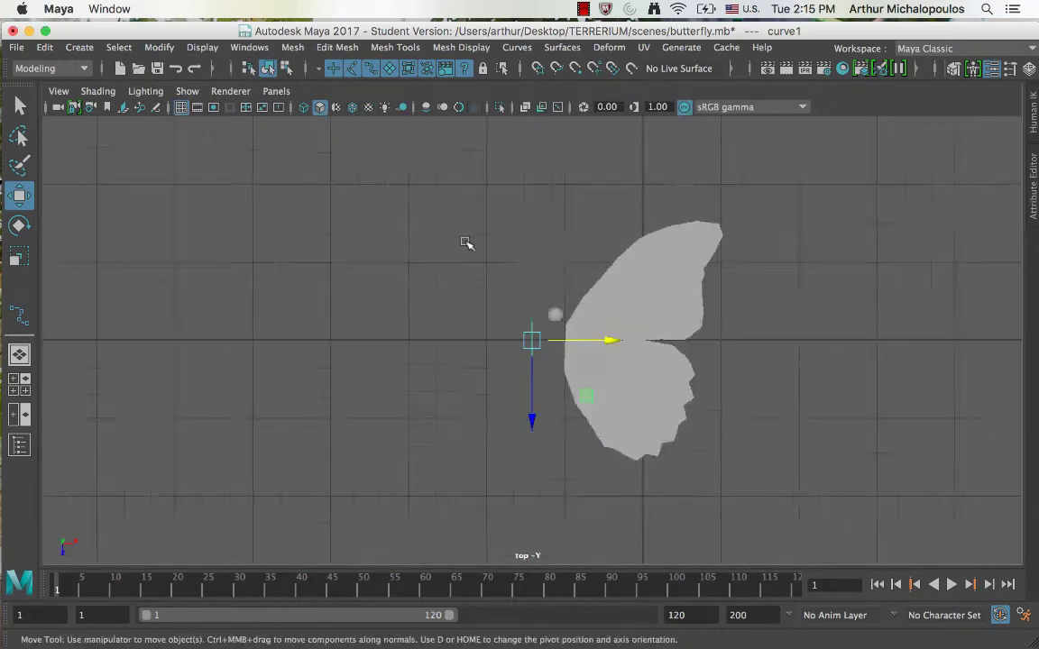
scroll(463, 240, up, 8)
scroll(463, 242, up, 2)
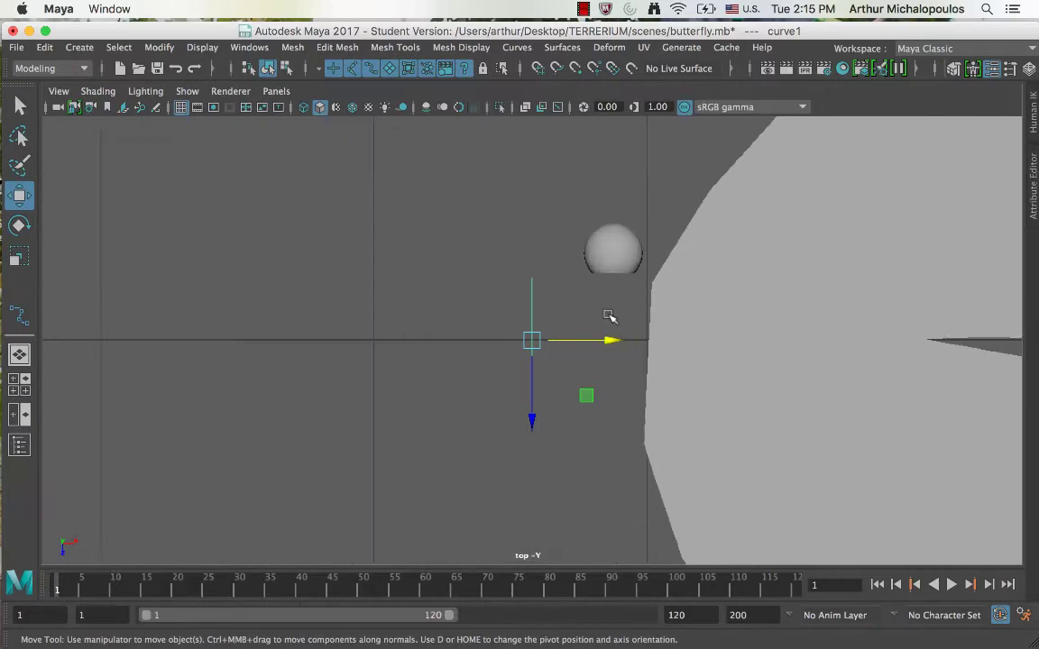
drag(613, 340, 696, 345)
Step: Lower the curve in the front view to the height of the sphere's opening, at about 0.67 cm along Y
key(space)
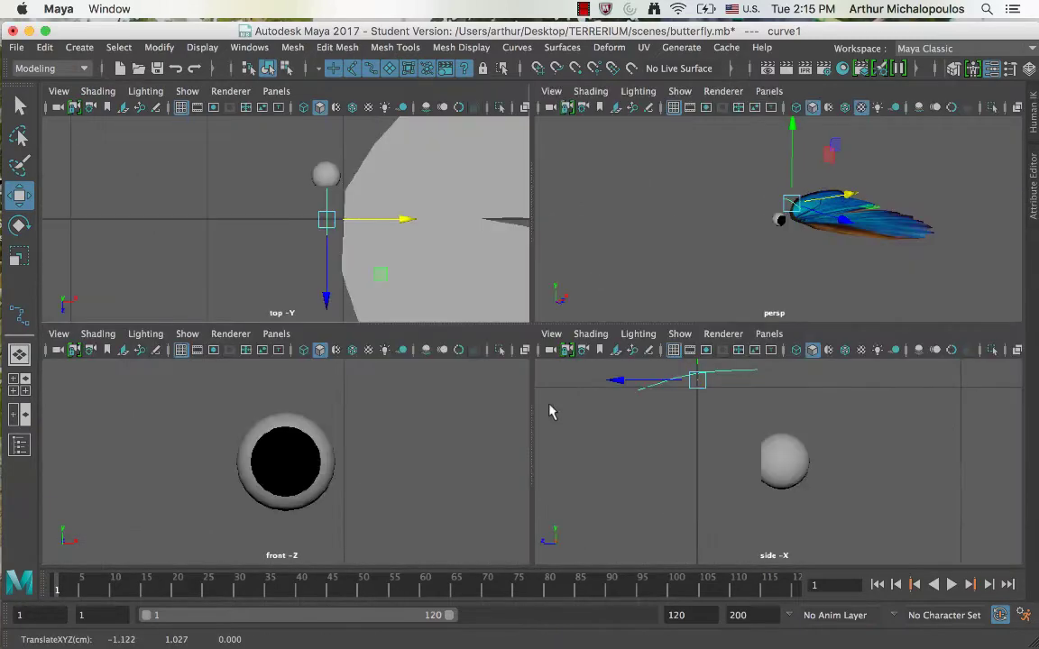
key(space)
scroll(414, 440, up, 5)
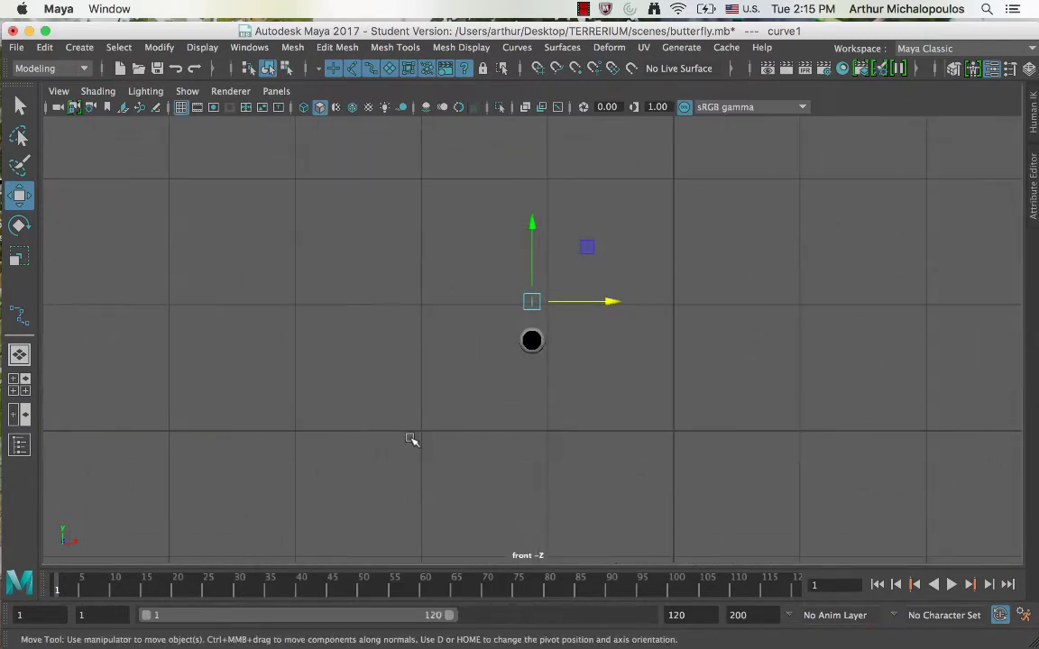
drag(521, 243, 530, 295)
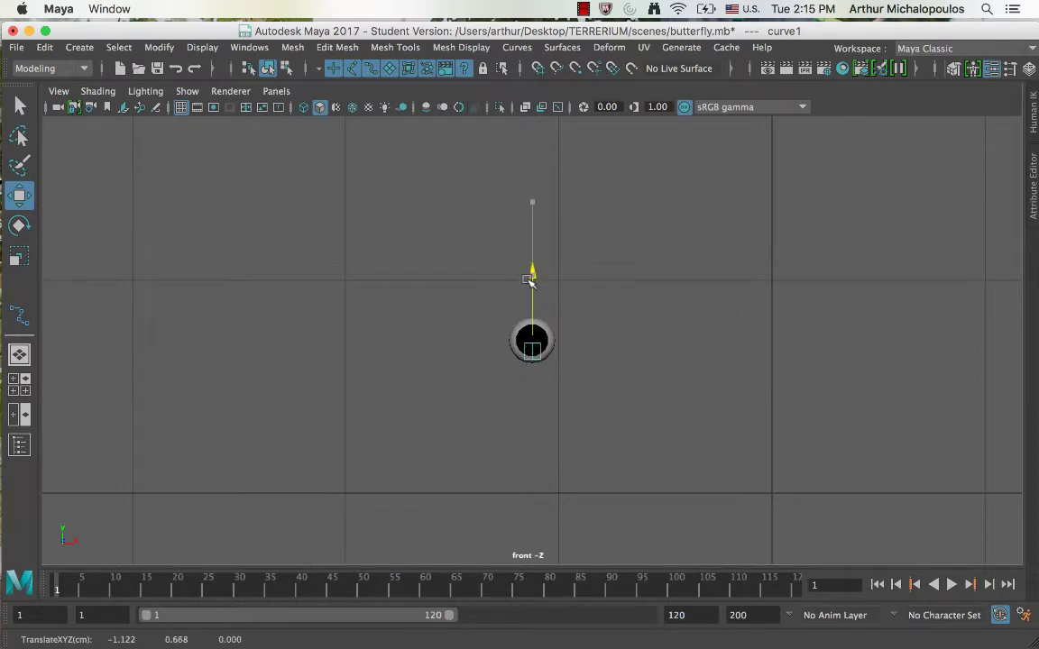
Step: Fine-tune the curve in the side view to about 0.68 cm along Y and -0.01 cm along Z, and return to the perspective view
key(space)
key(space)
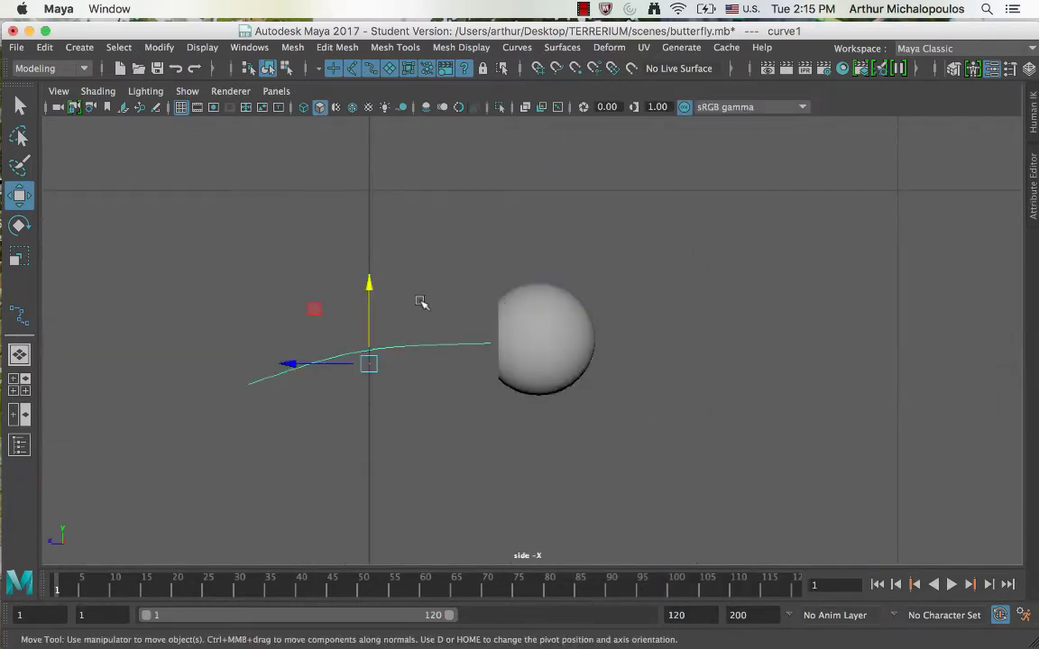
drag(370, 289, 373, 279)
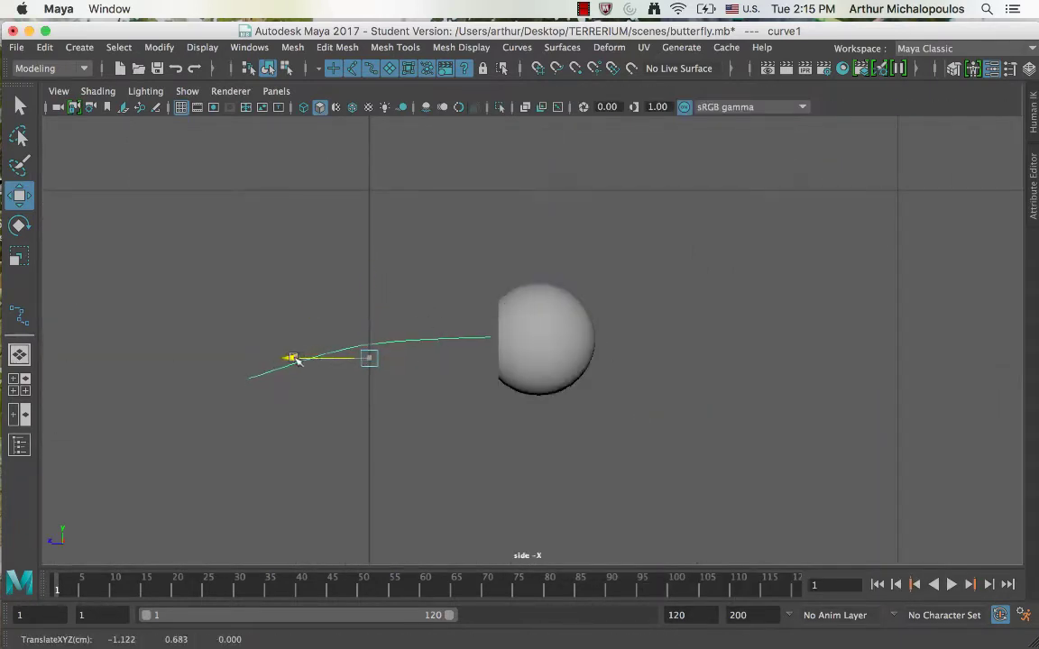
key(space)
key(space)
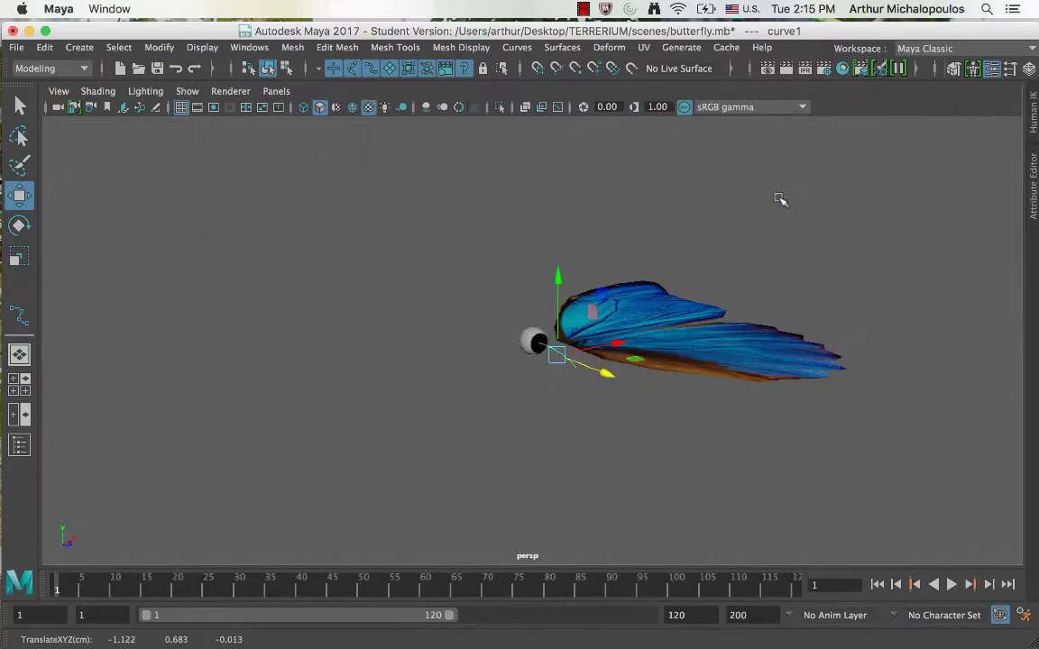
Step: Switch the sphere to edge selection and select the edge loop around its opening
key(f)
click(466, 386)
alt+drag(466, 385, 495, 372)
scroll(553, 323, down, 1)
scroll(554, 322, down, 5)
alt+drag(382, 315, 373, 331)
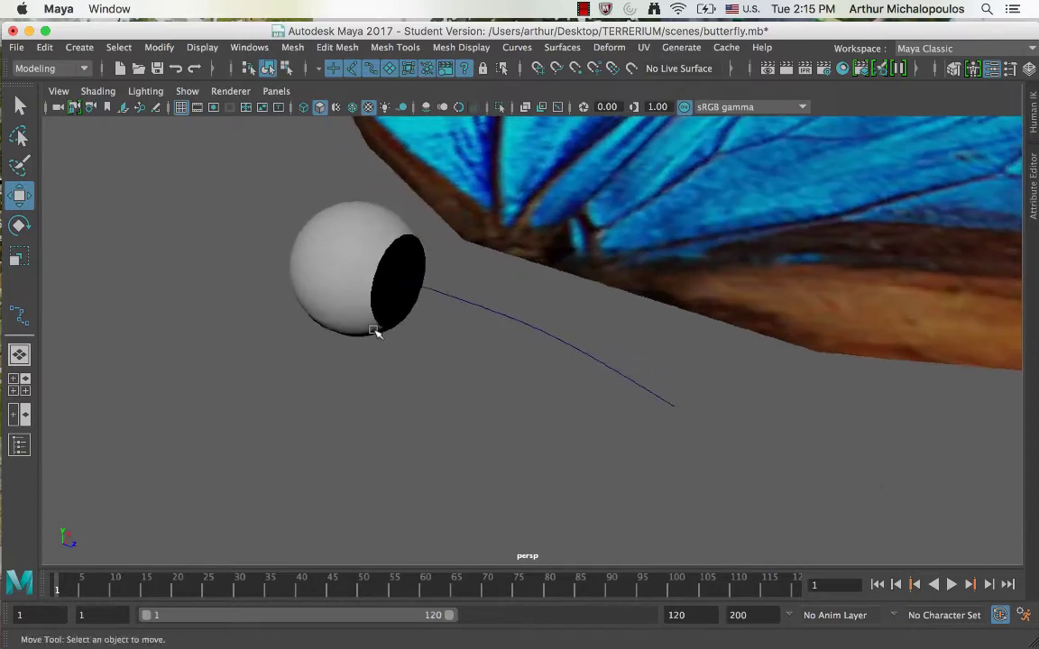
click(359, 253)
click(20, 107)
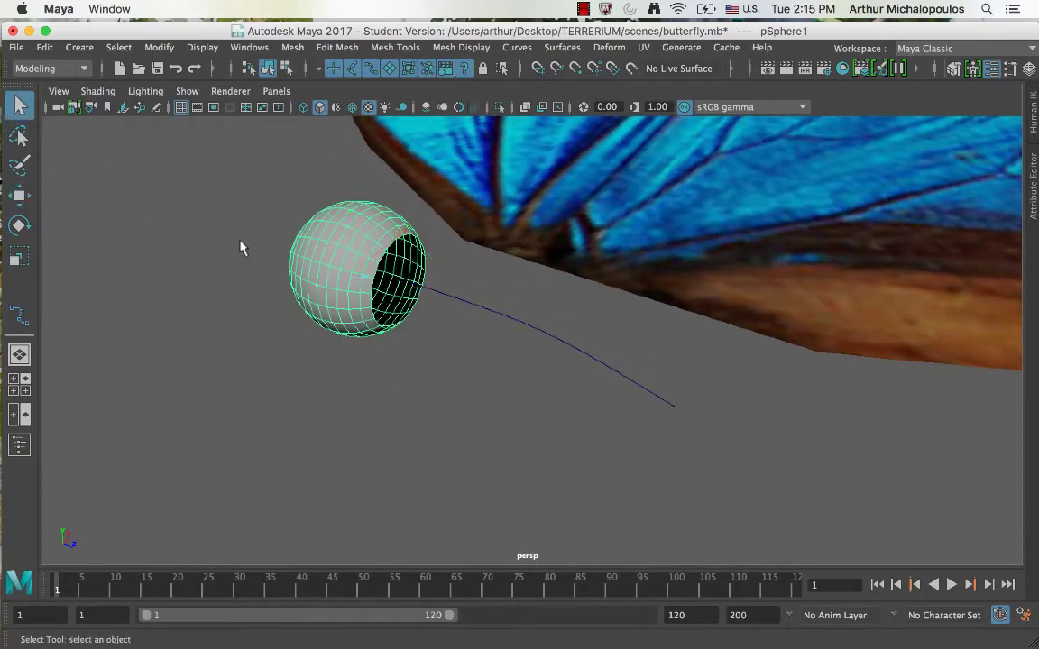
alt+right_drag(310, 283, 533, 315)
alt+drag(533, 313, 571, 353)
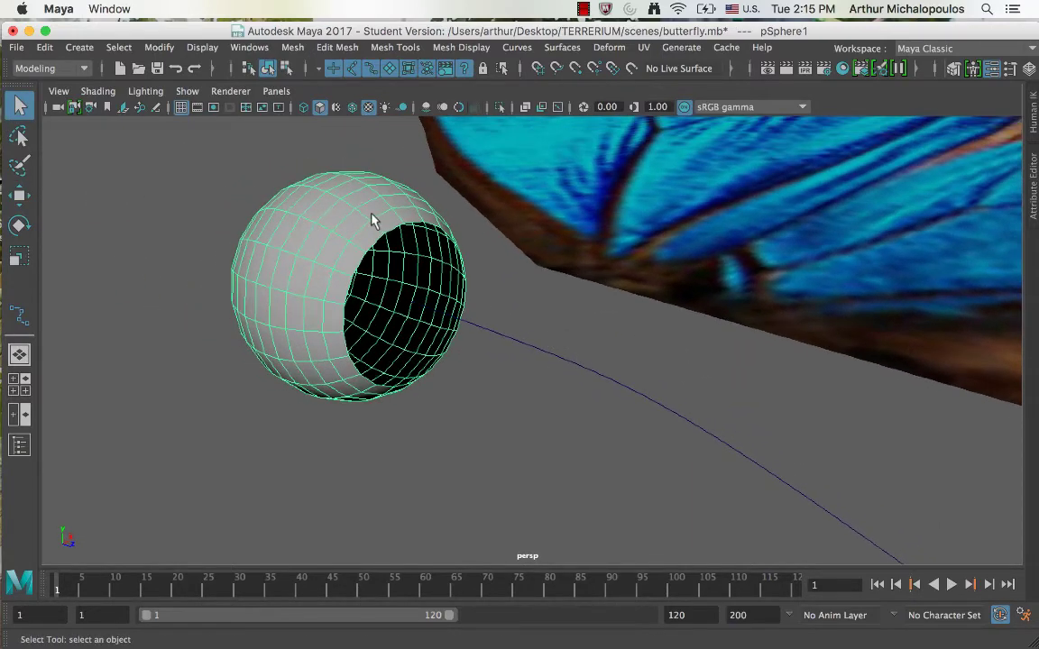
right_drag(370, 185, 369, 144)
click(371, 139)
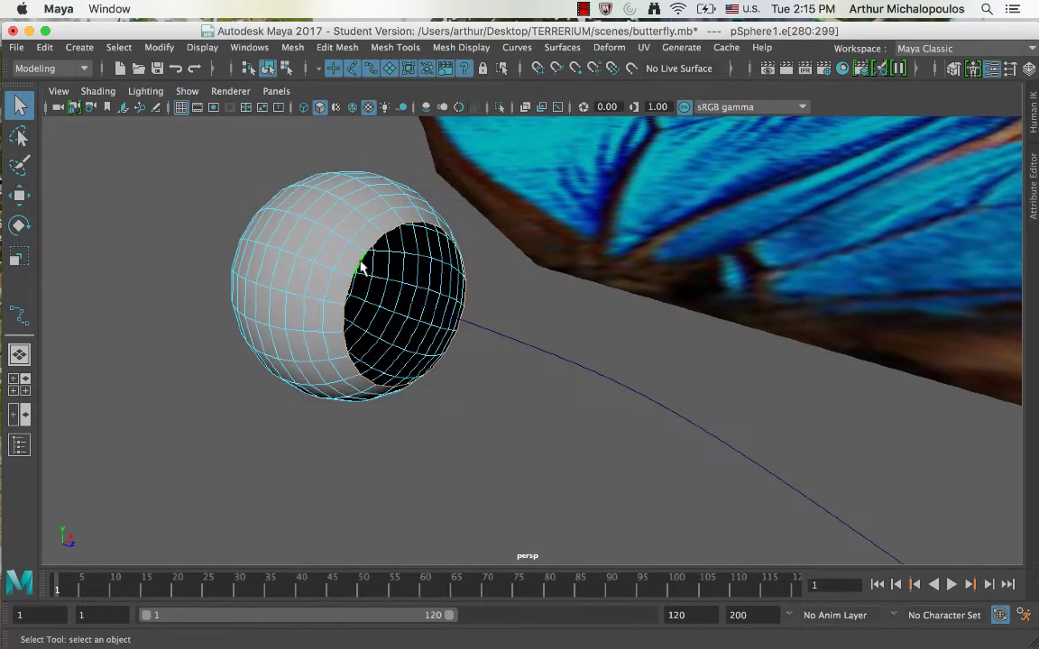
Step: Add the curve to the edge selection and extrude the sphere's opening along it
alt+drag(405, 309, 419, 322)
alt+right_drag(419, 322, 472, 304)
drag(480, 309, 500, 355)
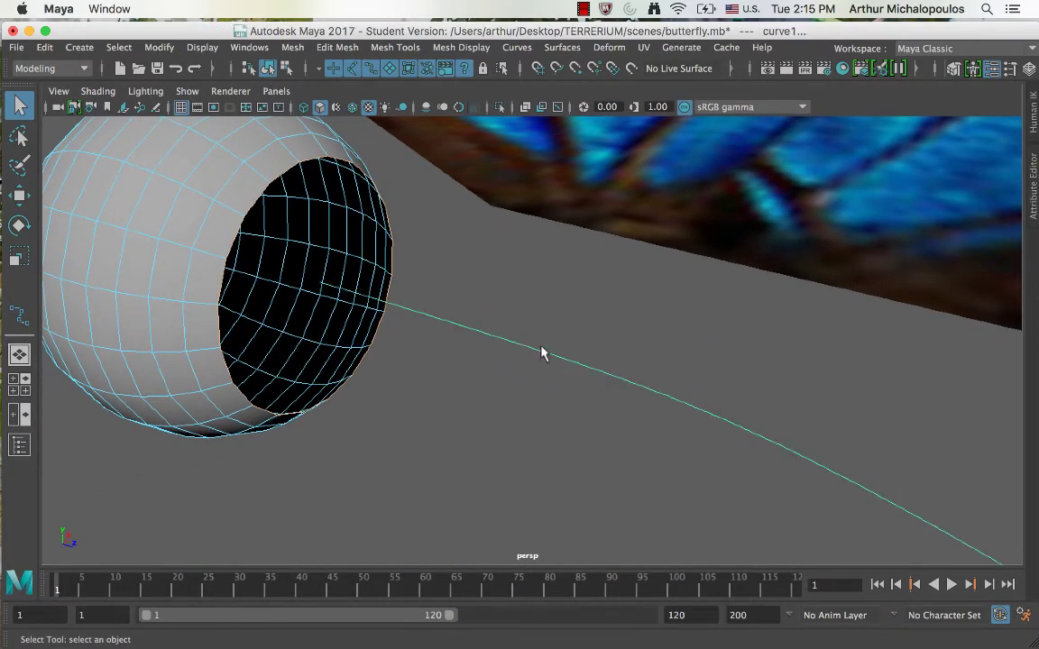
alt+right_drag(543, 352, 498, 341)
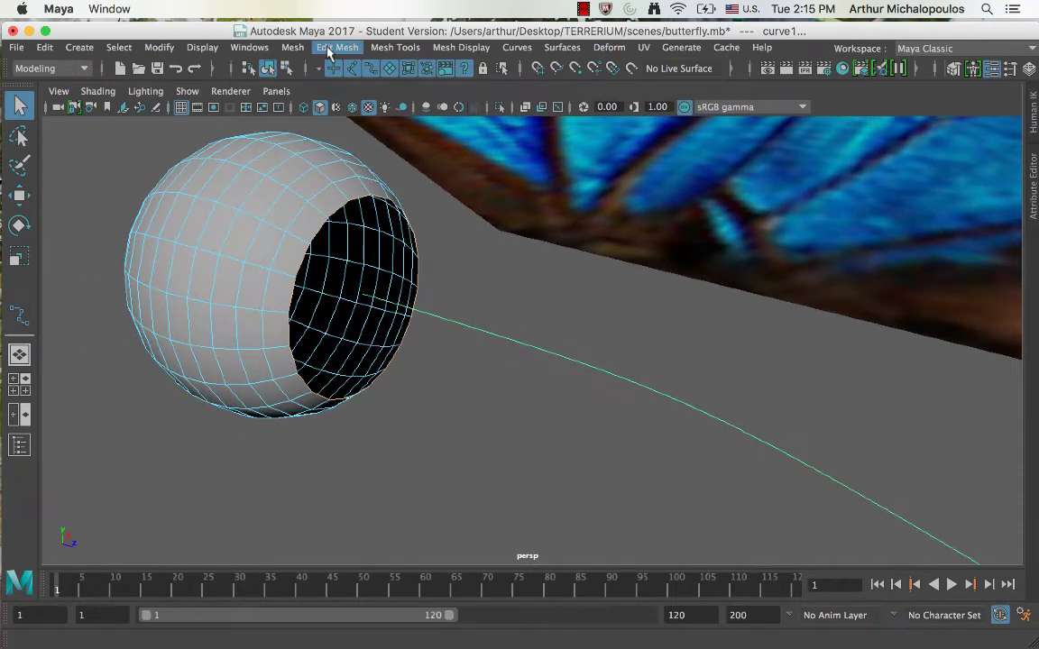
click(328, 50)
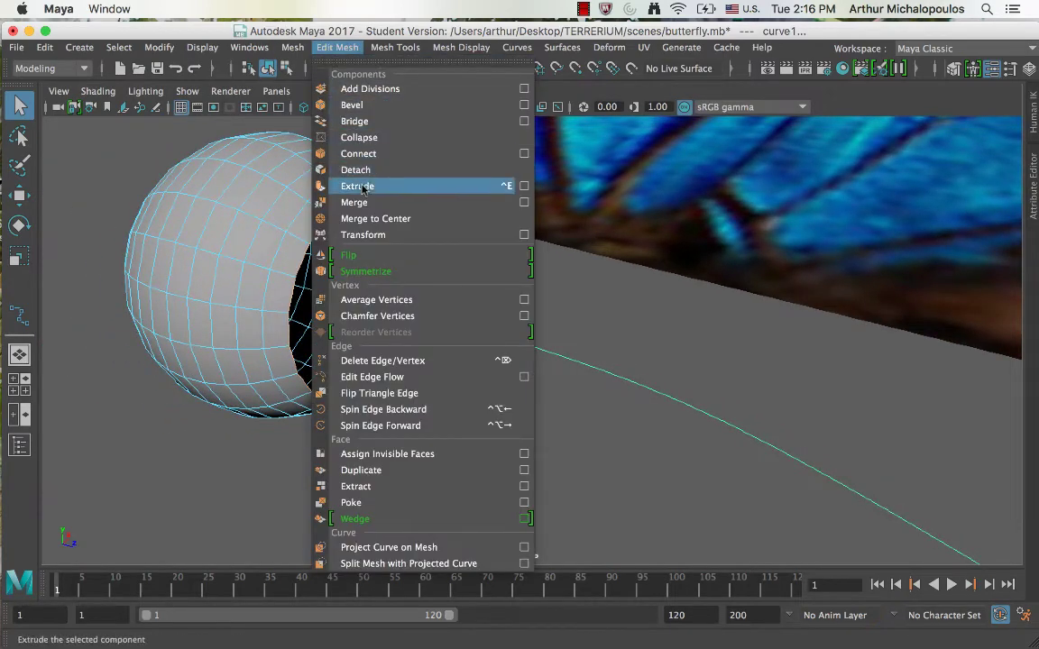
click(366, 186)
alt+right_drag(588, 273, 384, 283)
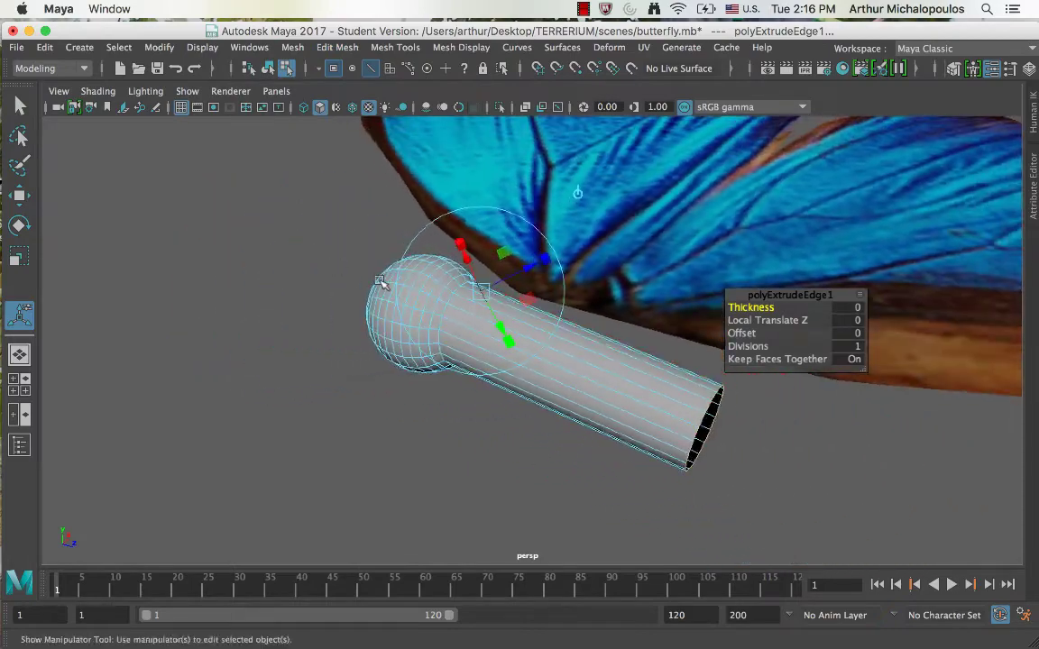
Step: Set the extrusion's divisions to 7 and its Local Translate Z to about -0.1 to taper the tube
alt+middle_drag(512, 385, 489, 374)
mouse_move(460, 373)
alt+mouse_down()
mouse_move(440, 351)
mouse_move(456, 359)
alt+mouse_up()
alt+right_drag(487, 358, 678, 355)
drag(748, 347, 796, 347)
alt+drag(430, 363, 467, 338)
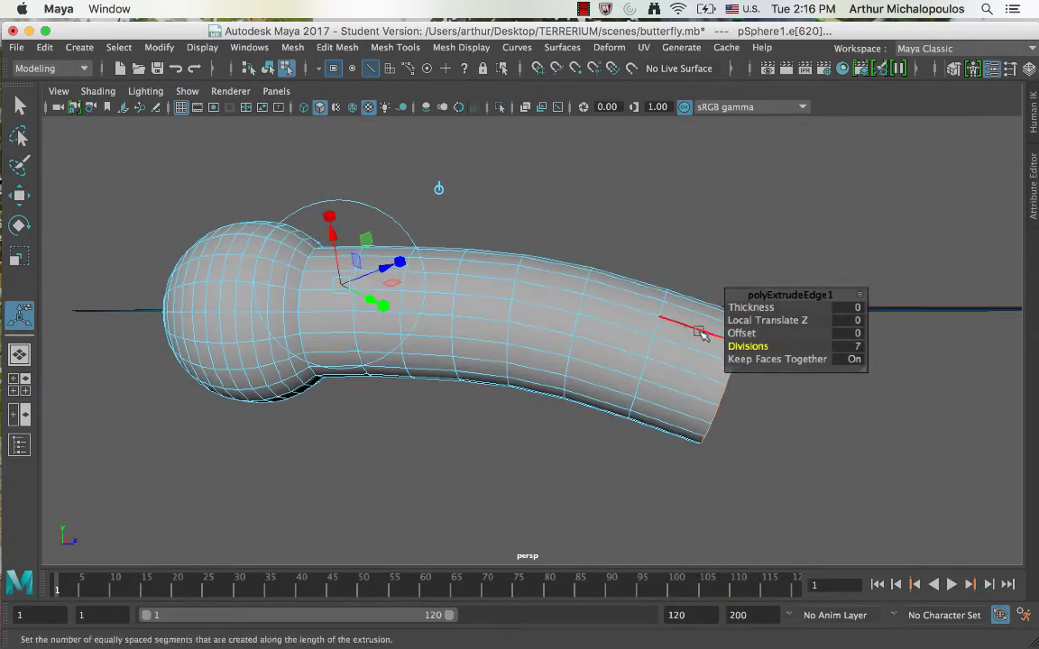
drag(759, 320, 487, 336)
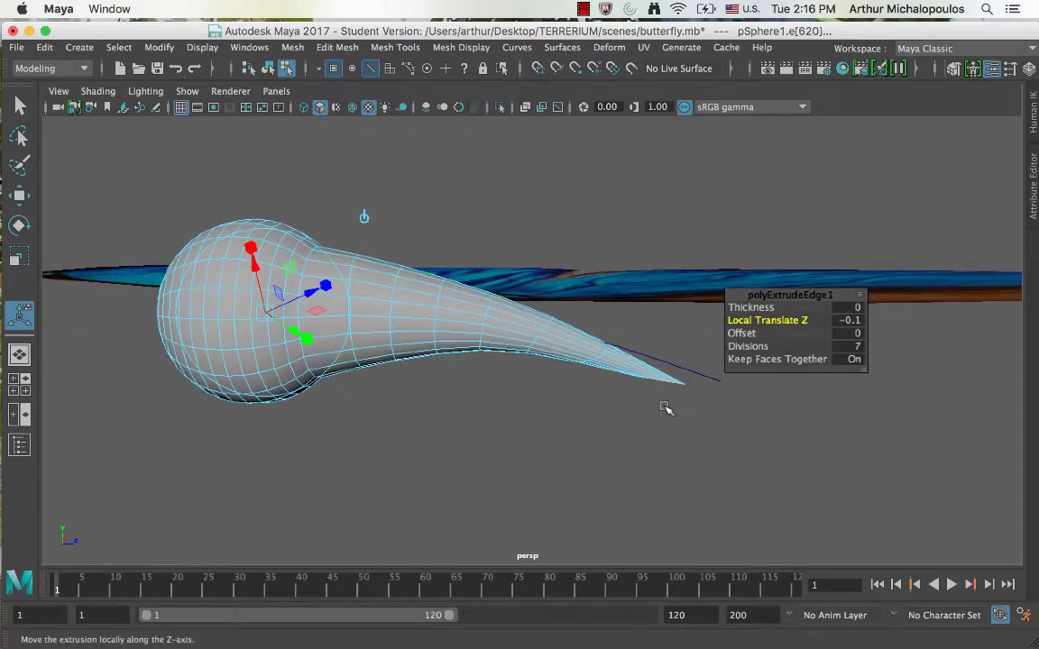
Step: Select the vertices at the tapered end of the body and merge them with a distance threshold of 1
click(26, 111)
right_drag(200, 255, 282, 162)
alt+drag(436, 360, 586, 327)
right_drag(592, 332, 519, 185)
drag(637, 332, 638, 331)
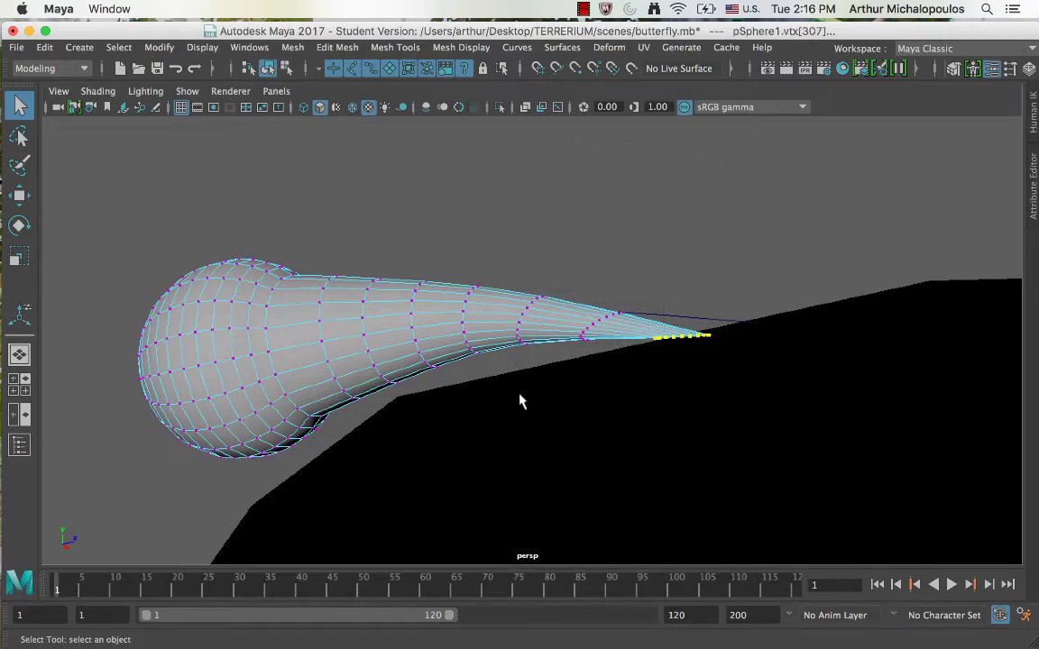
alt+drag(660, 375, 620, 366)
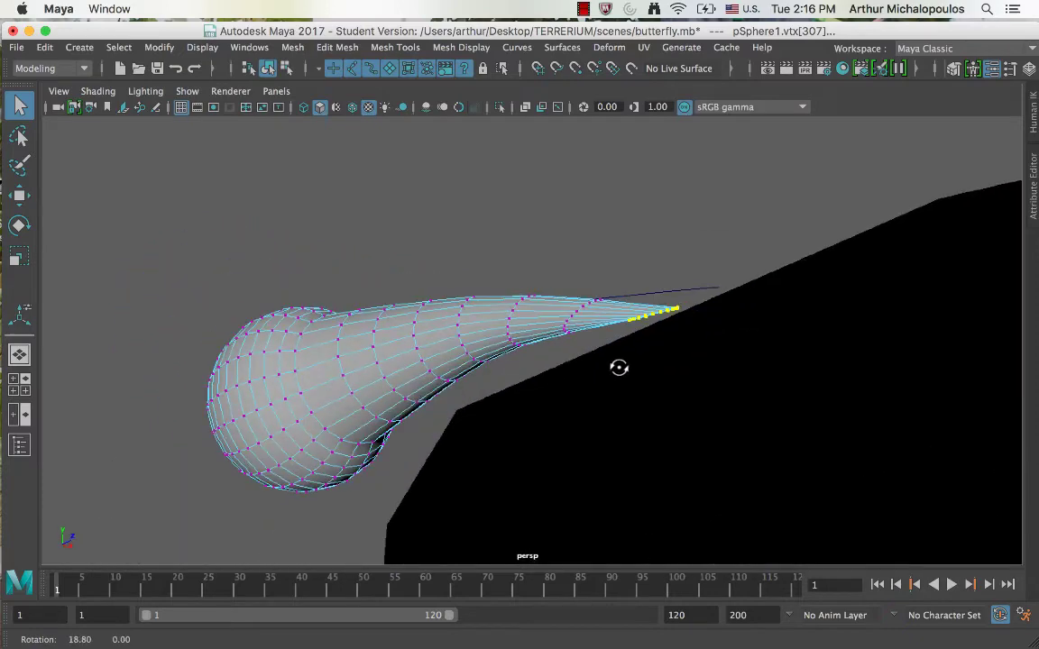
alt+right_drag(620, 367, 751, 355)
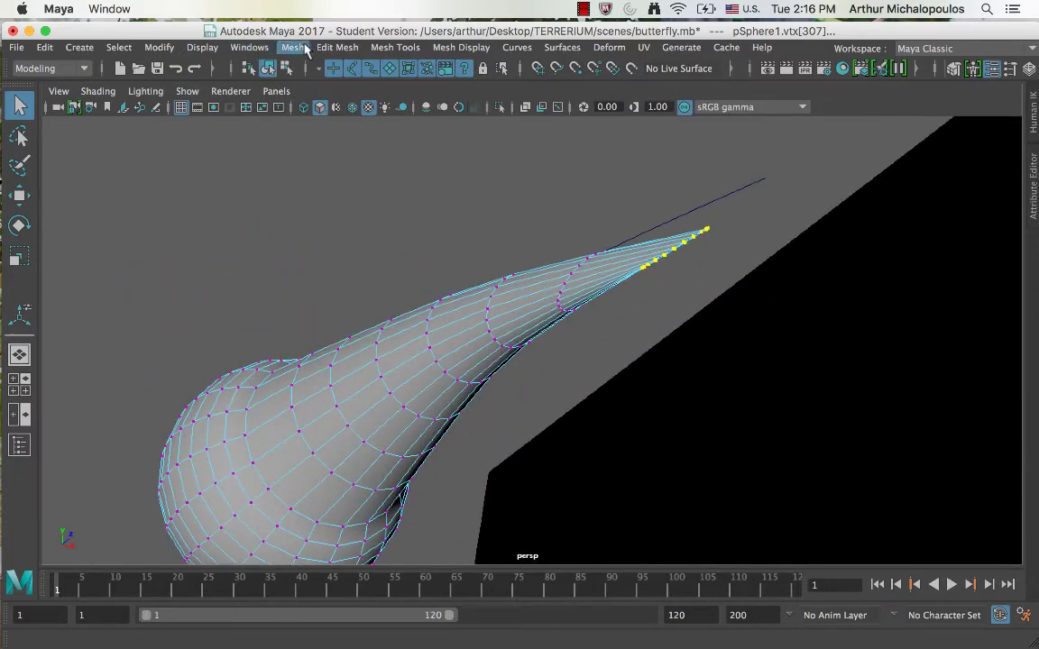
click(335, 47)
click(346, 204)
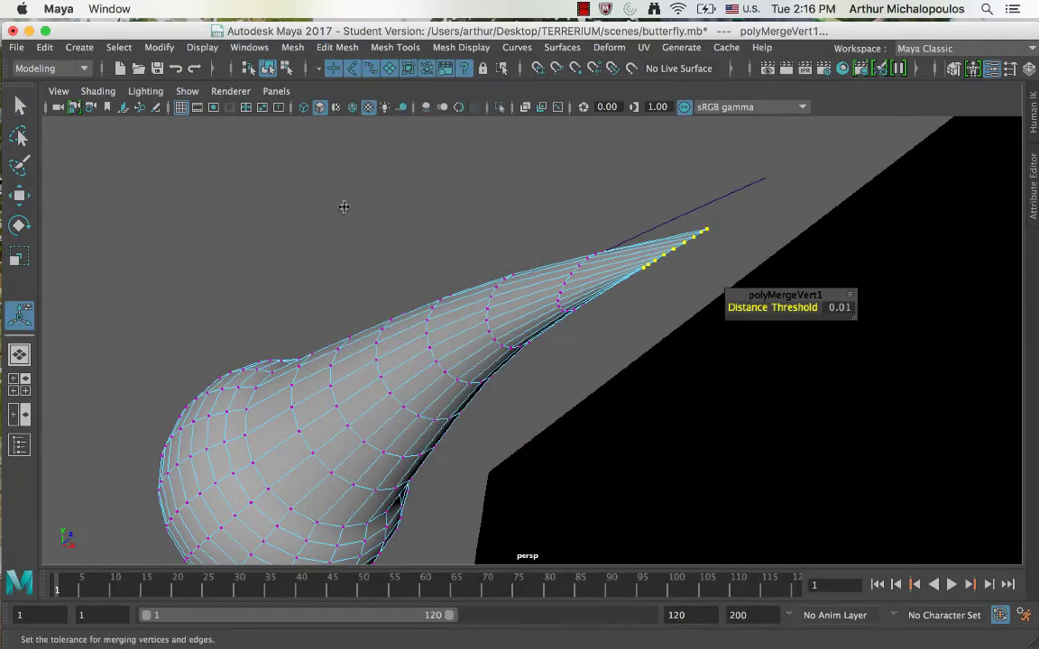
drag(784, 309, 795, 310)
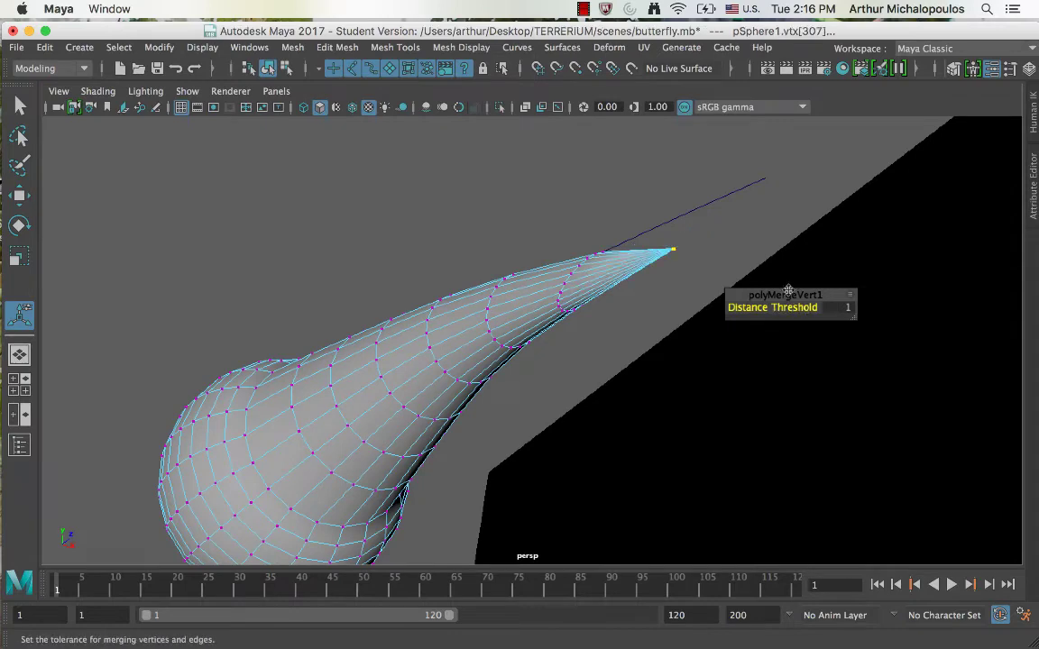
click(736, 214)
Step: Select the vertex ring nearest the tip and rotate it in the side view until it crosses the body squarely
alt+drag(591, 275, 686, 417)
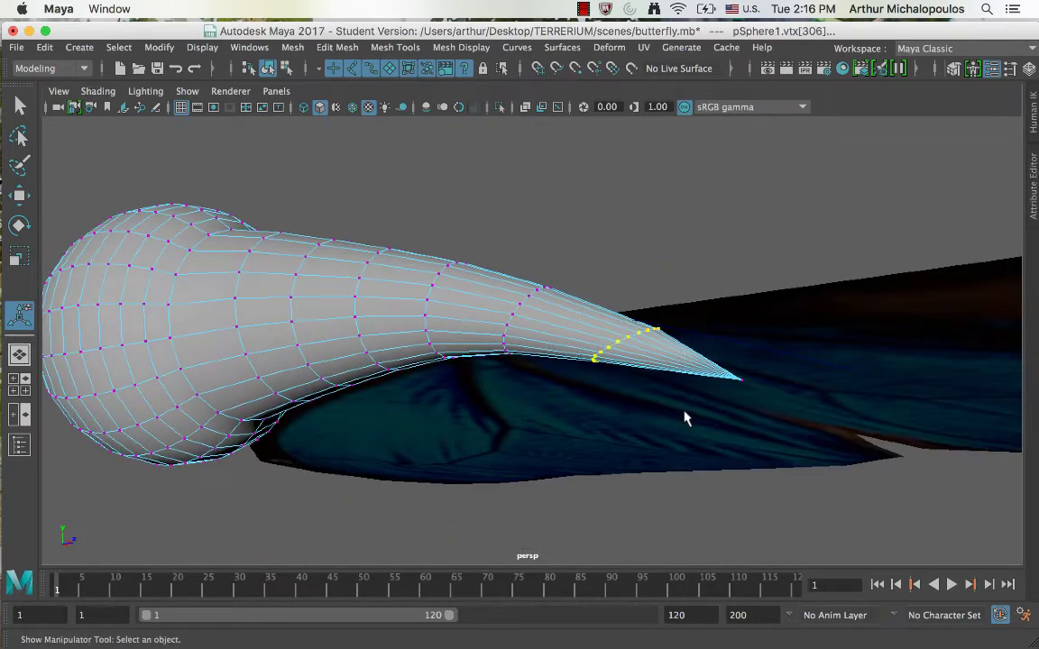
key(space)
key(space)
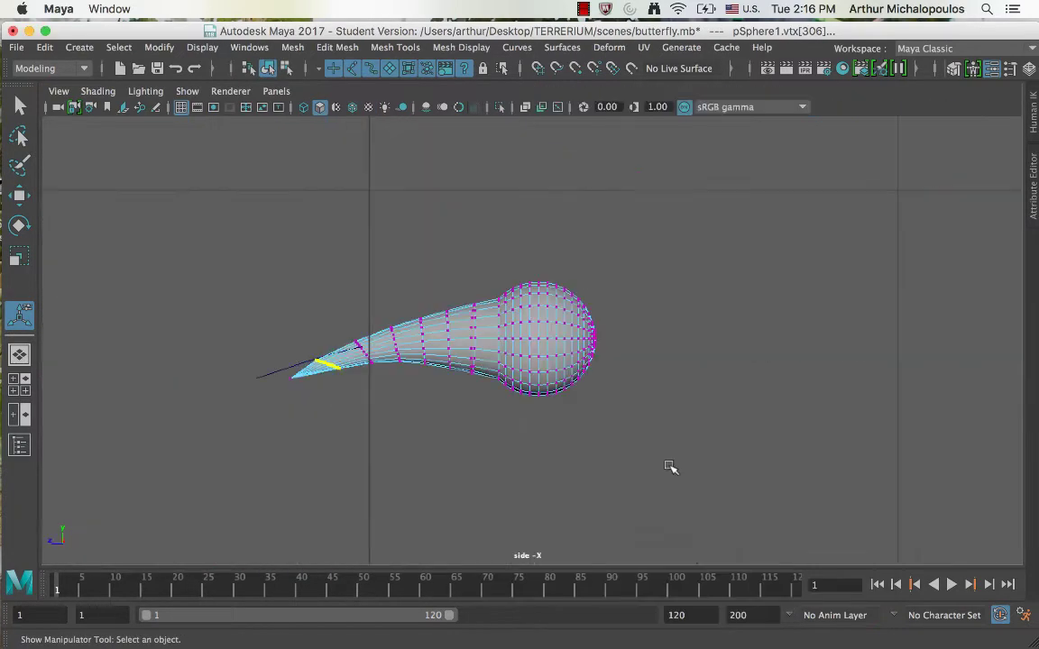
key(f)
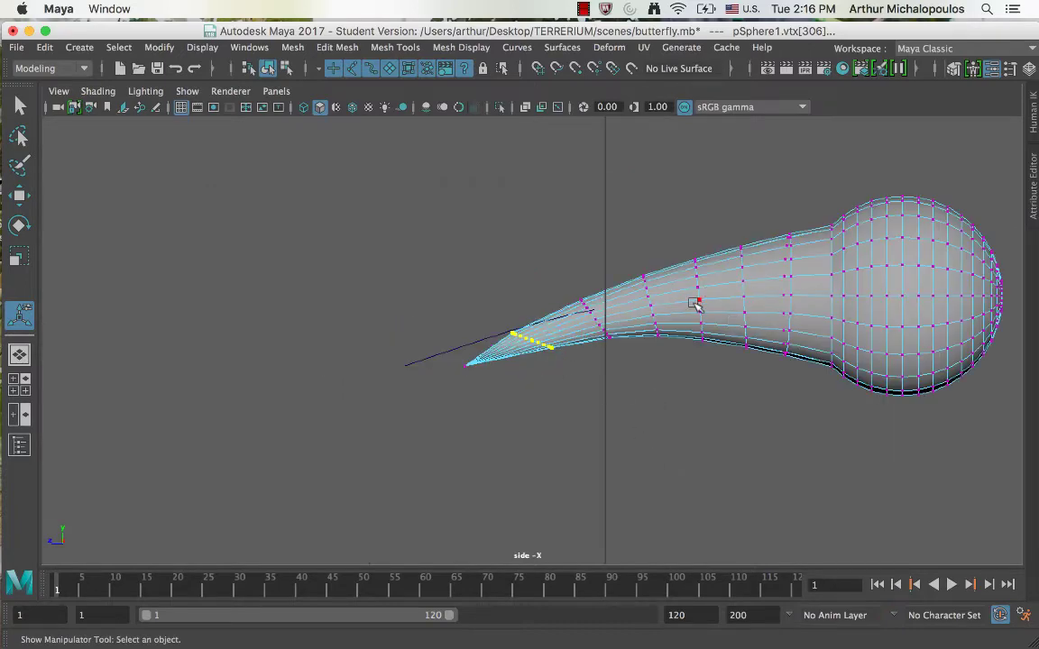
alt+middle_drag(694, 304, 623, 316)
alt+right_drag(631, 317, 839, 305)
key(e)
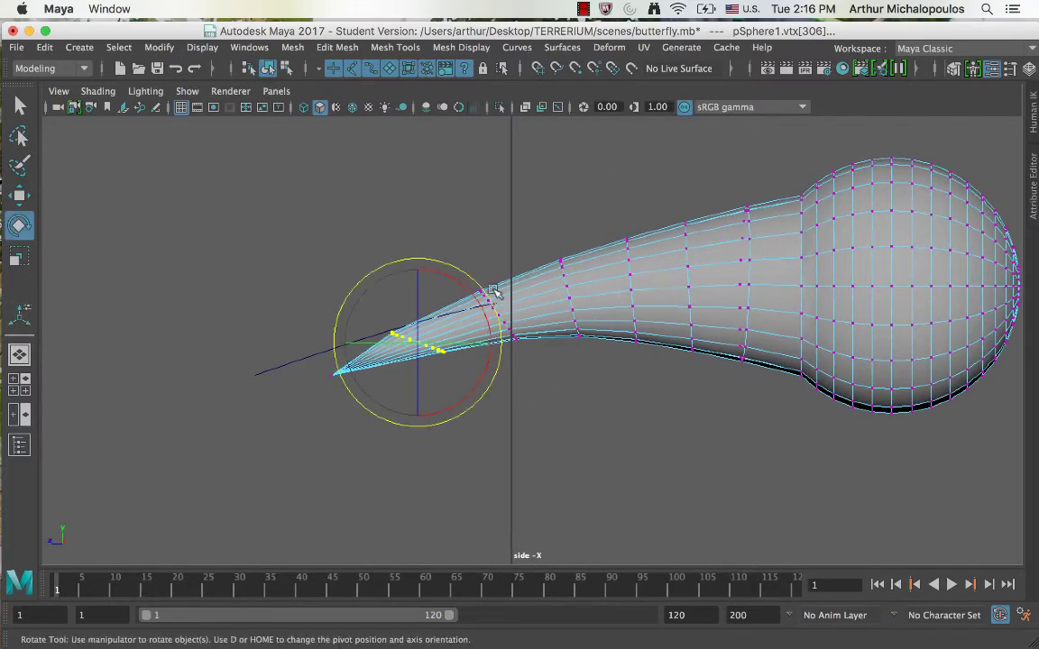
drag(492, 302, 403, 350)
key(r)
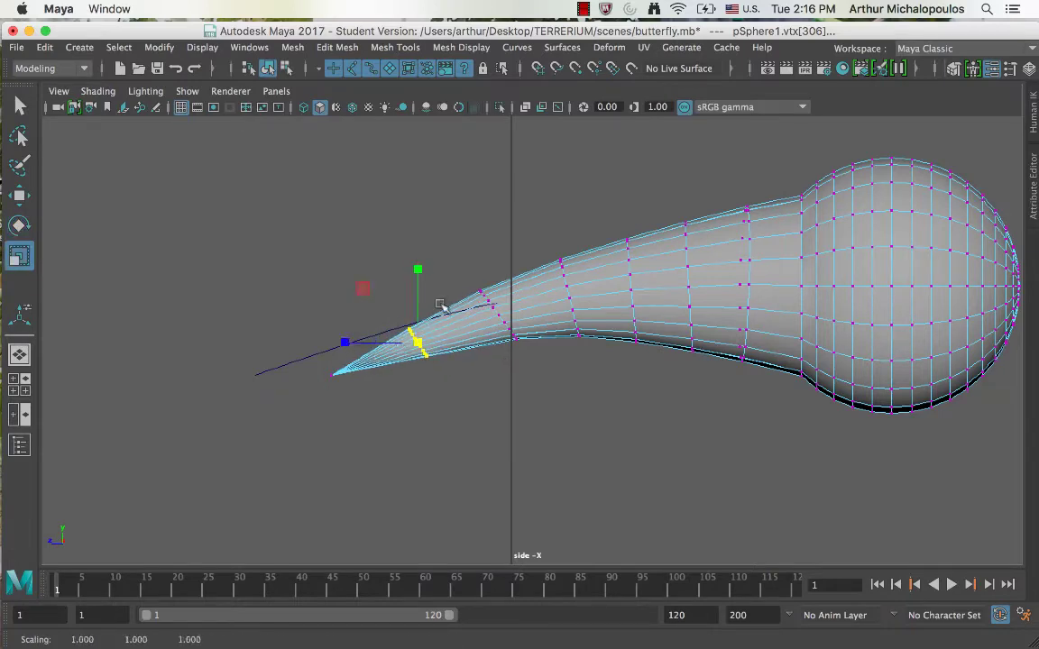
Step: Rotate and slightly shrink the second vertex ring from the tip, and return the body to object mode with nothing selected
drag(463, 260, 530, 370)
key(e)
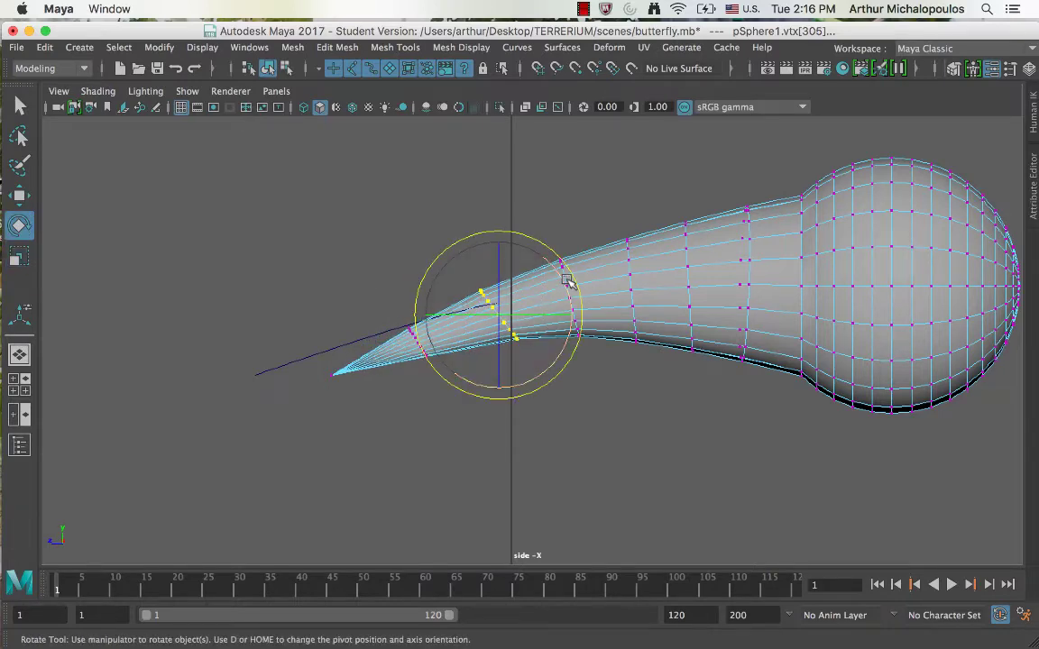
drag(567, 280, 571, 295)
key(r)
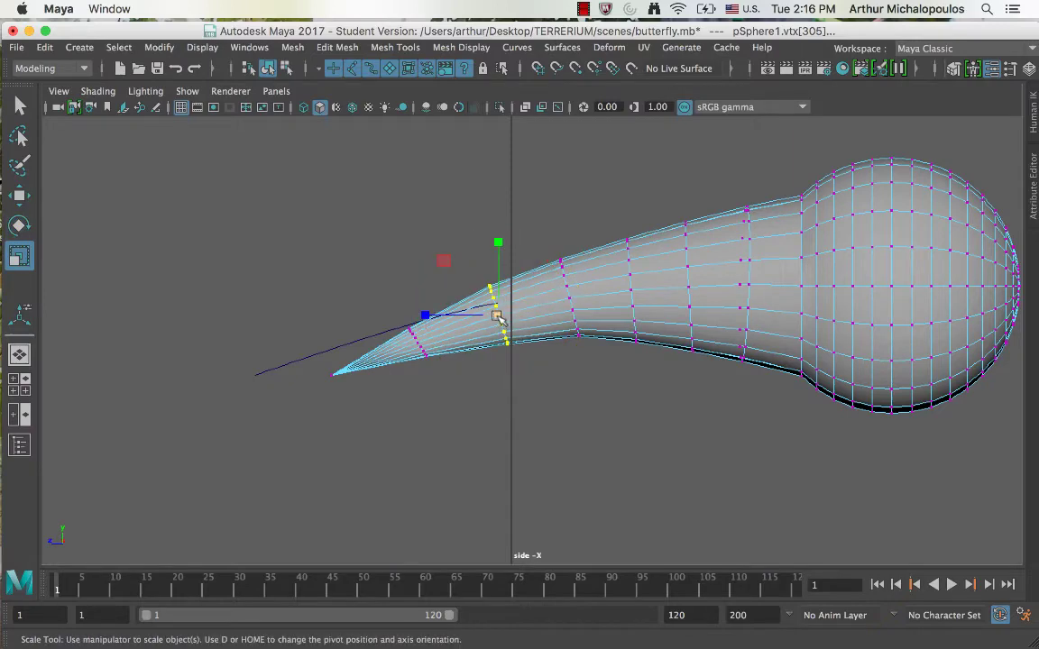
drag(502, 317, 494, 318)
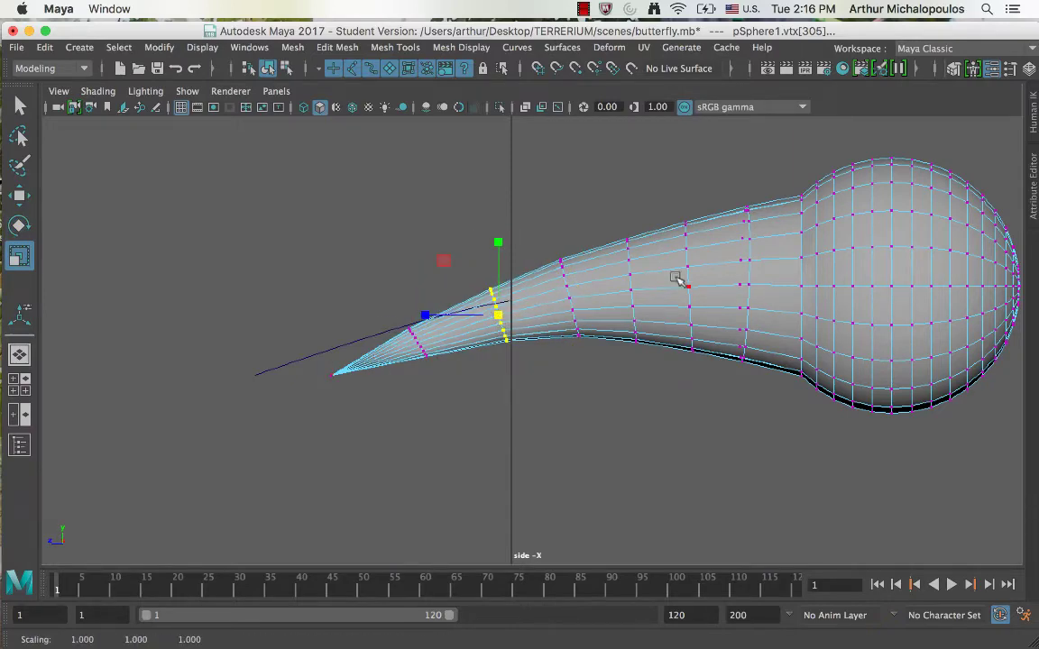
right_drag(676, 280, 776, 163)
click(683, 185)
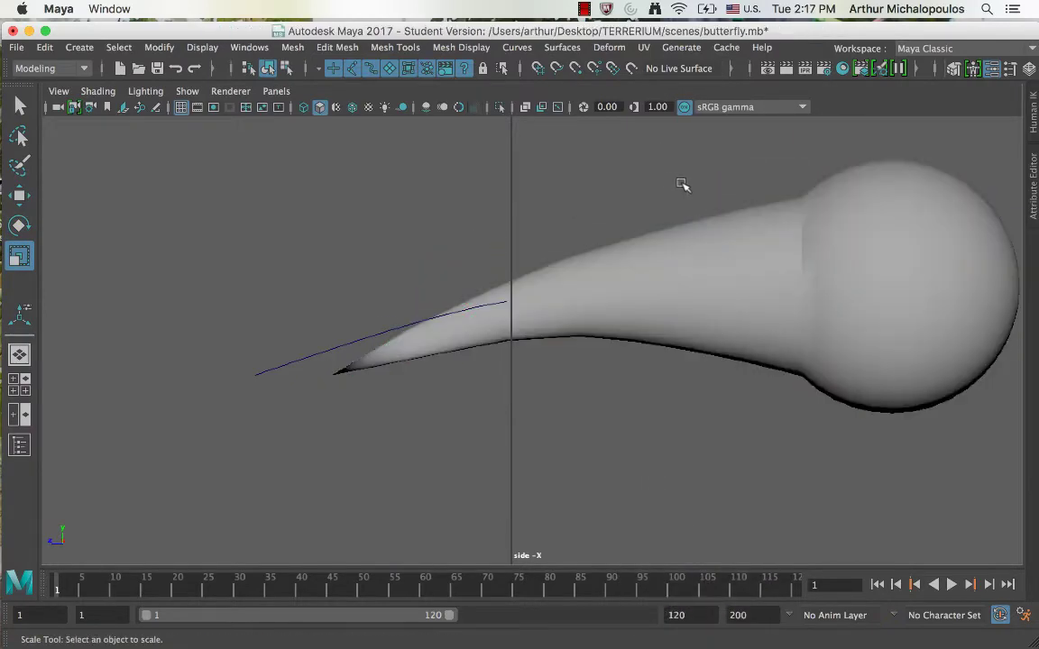
Step: Return to the perspective view, try deleting the extrusion path curve by itself, and undo the deletion
key(space)
key(space)
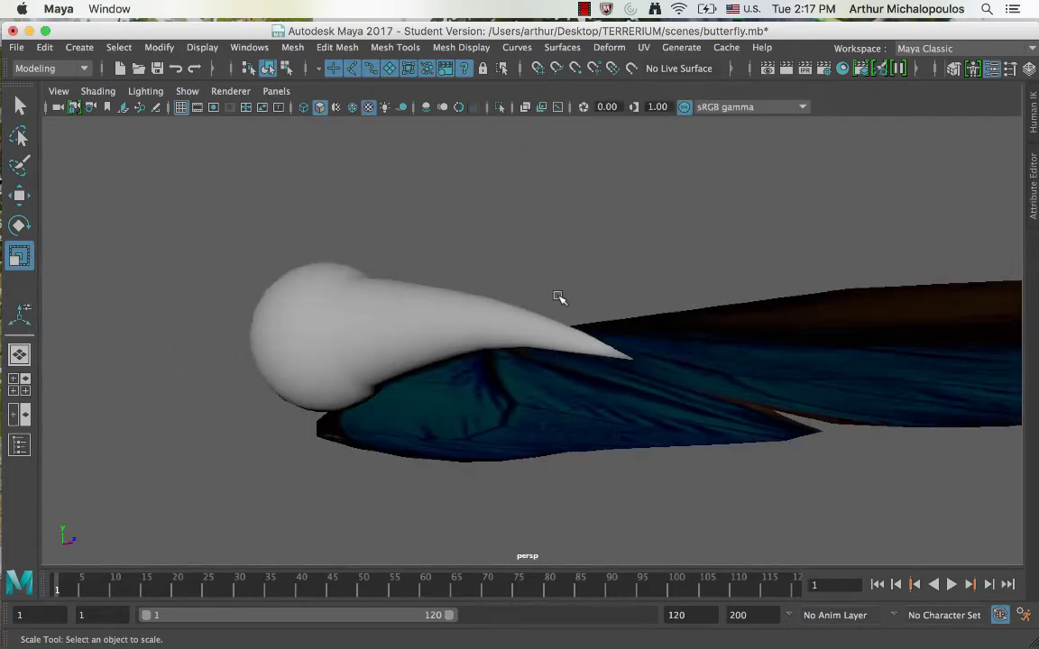
alt+drag(558, 297, 602, 395)
click(618, 446)
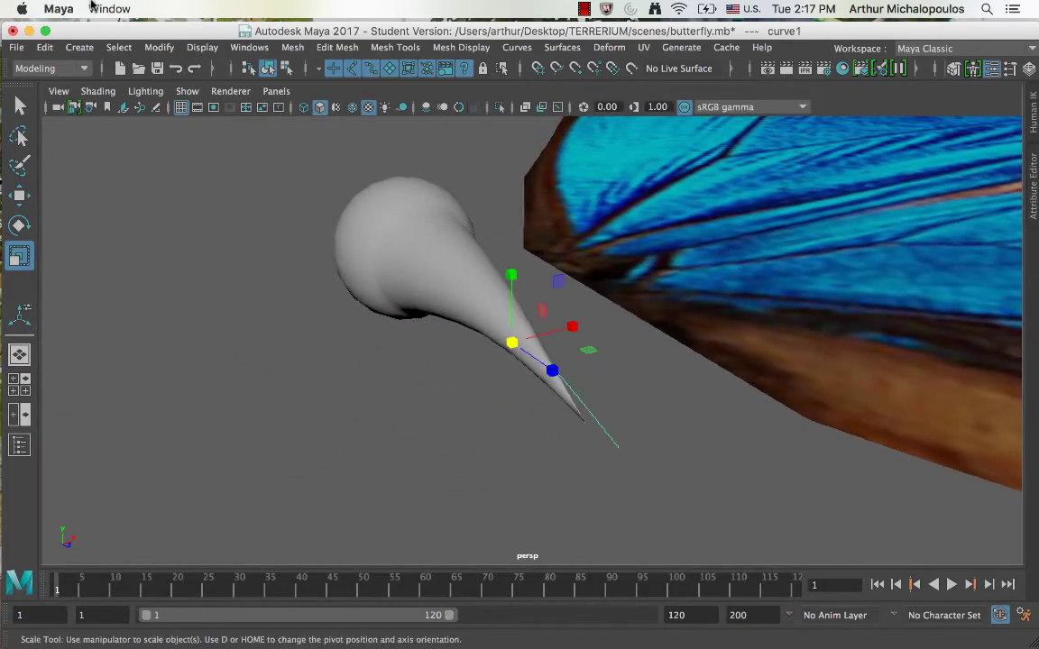
click(44, 48)
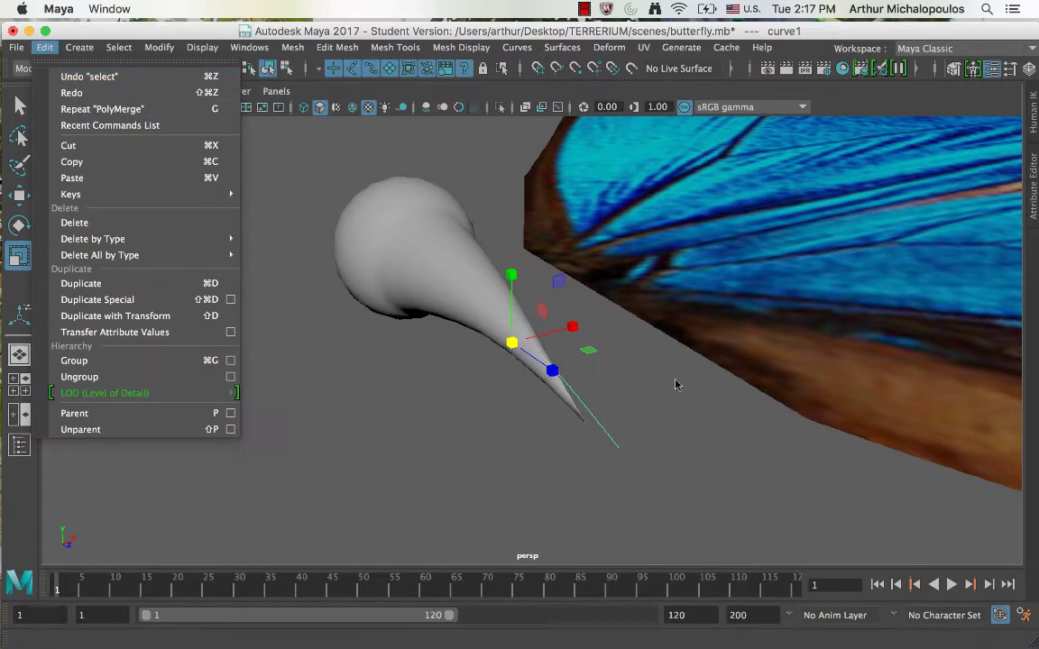
click(731, 388)
key(Delete)
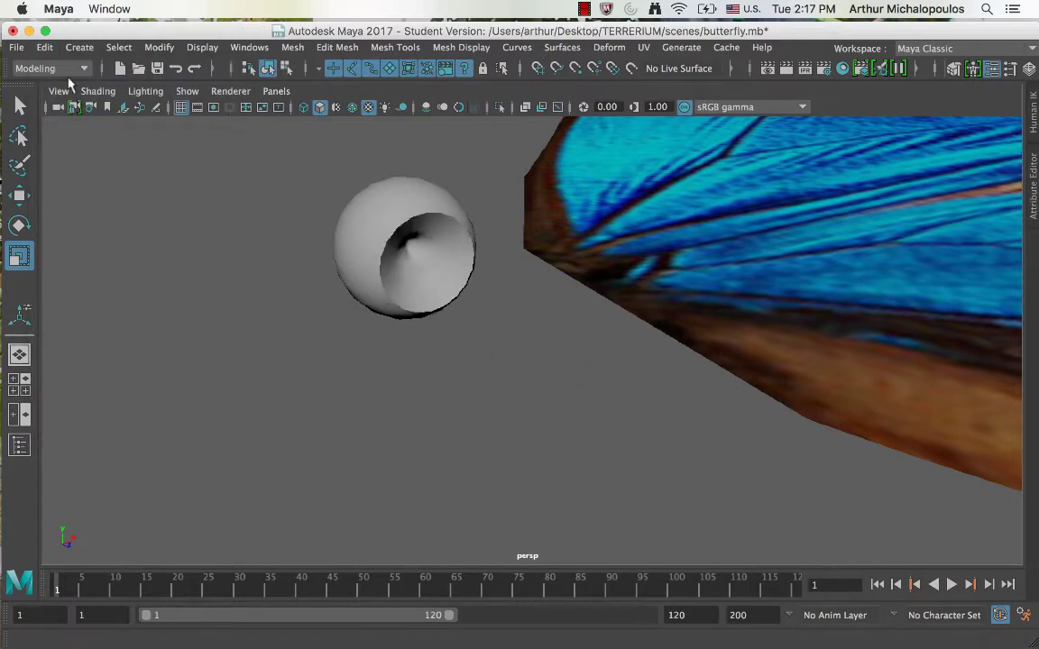
click(43, 48)
click(54, 90)
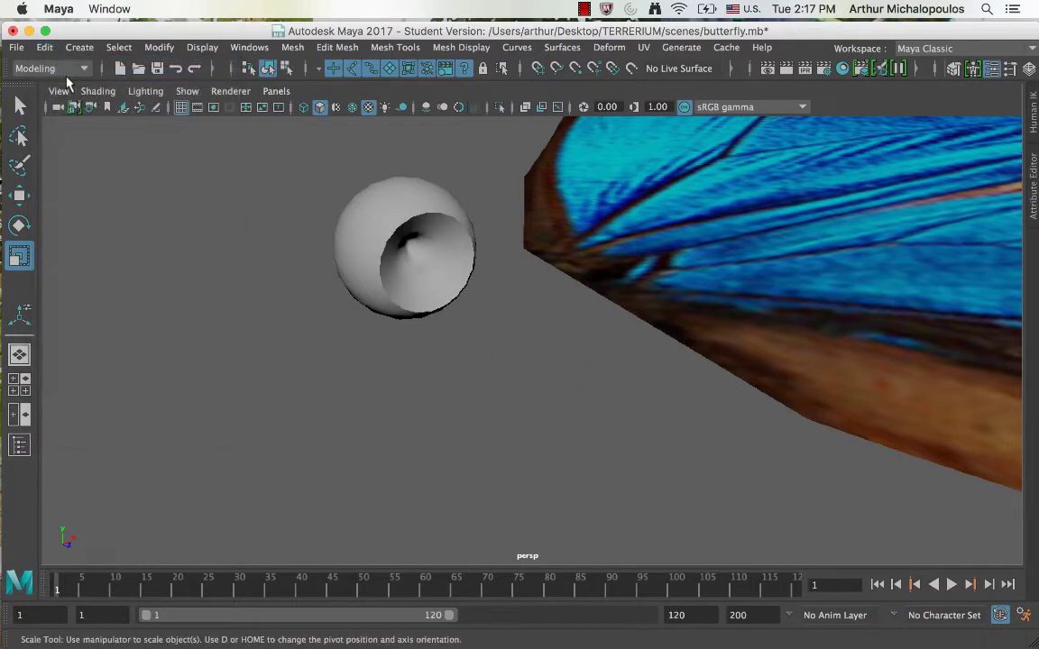
Step: Select the body mesh together with its path curve and delete their construction history
alt+drag(322, 326, 332, 209)
click(336, 202)
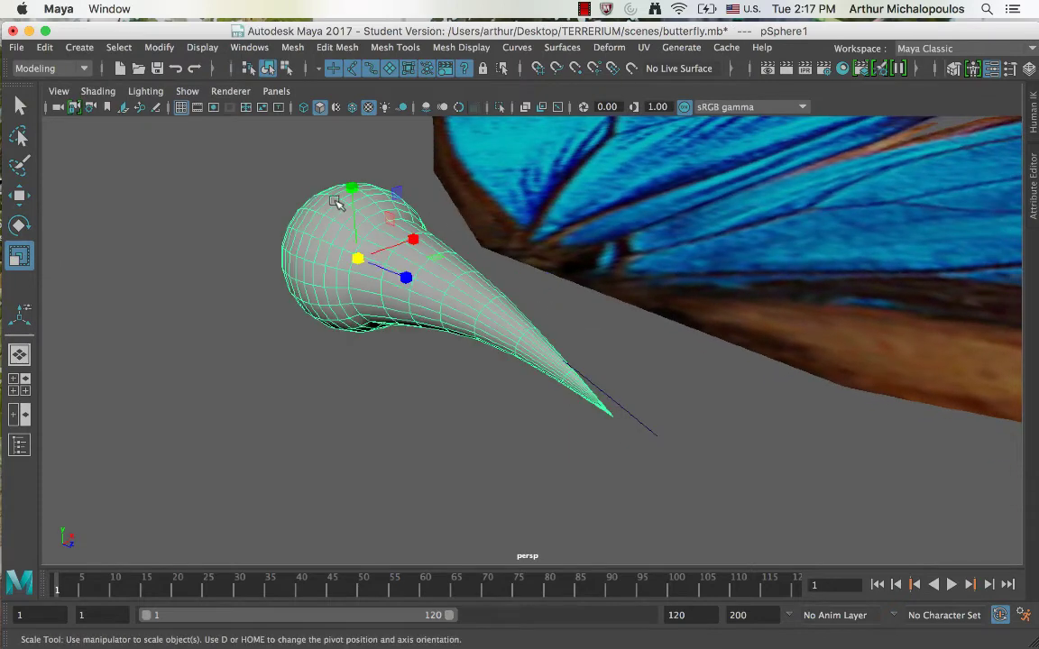
click(655, 438)
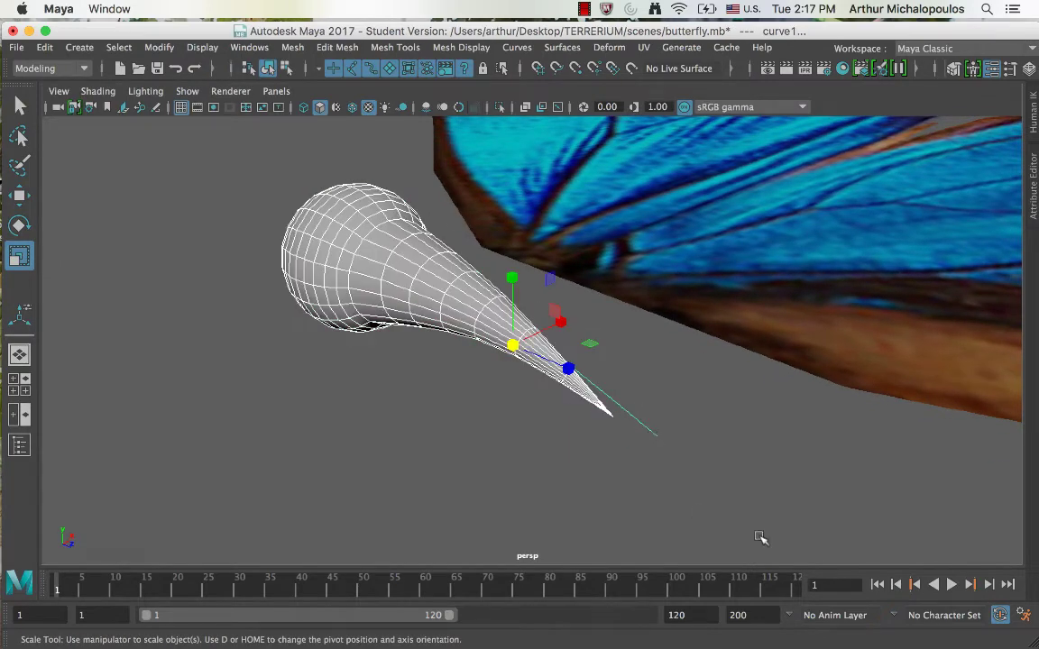
click(29, 101)
alt+drag(207, 190, 276, 215)
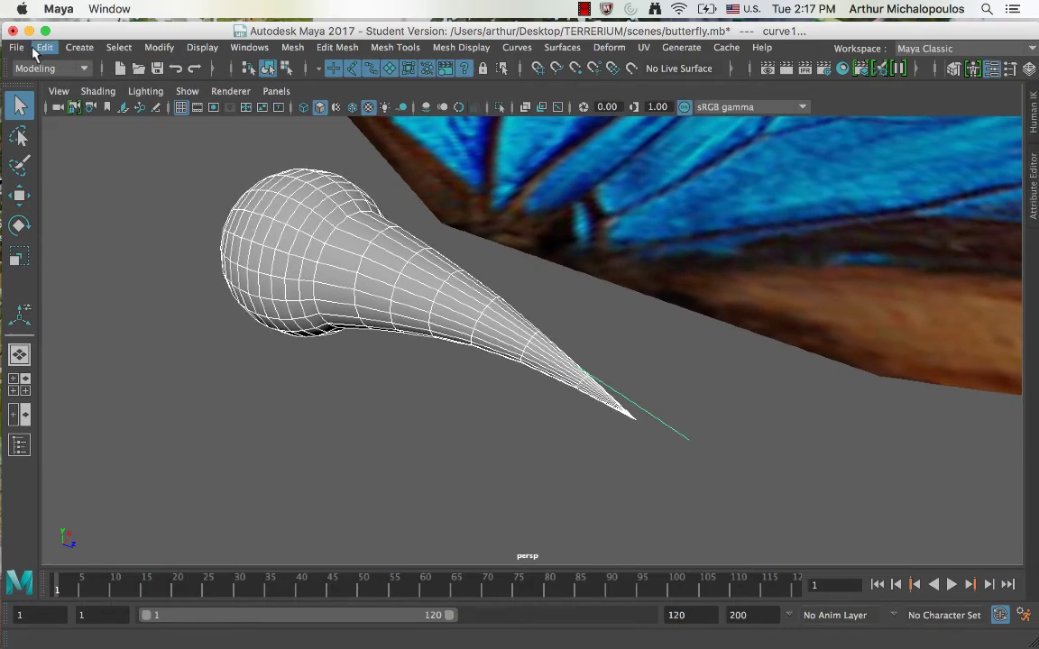
click(40, 47)
mouse_move(116, 242)
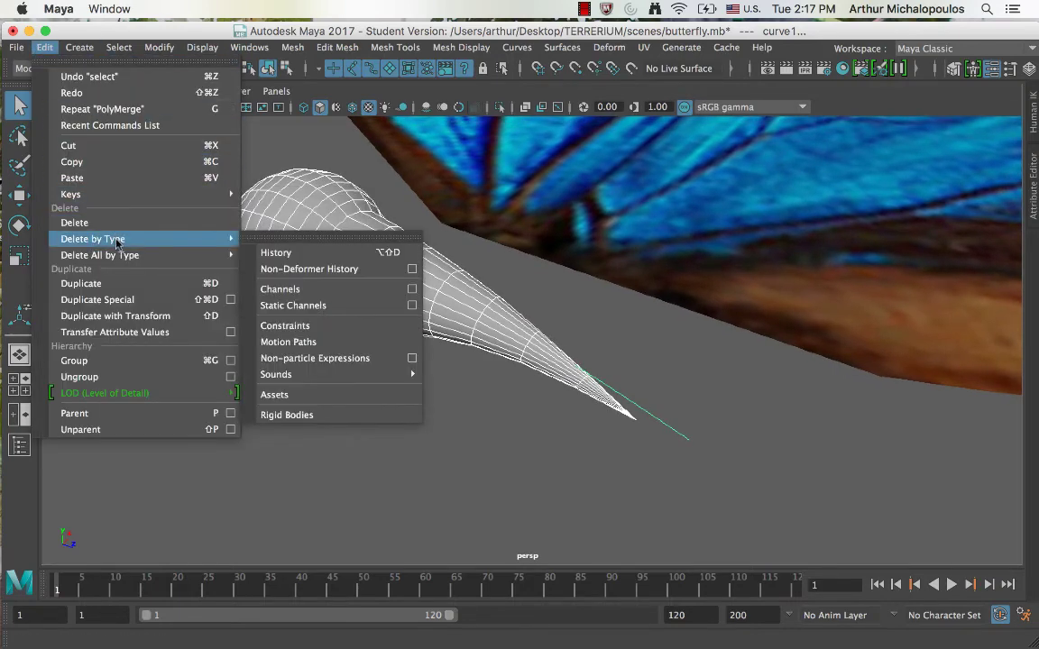
click(272, 255)
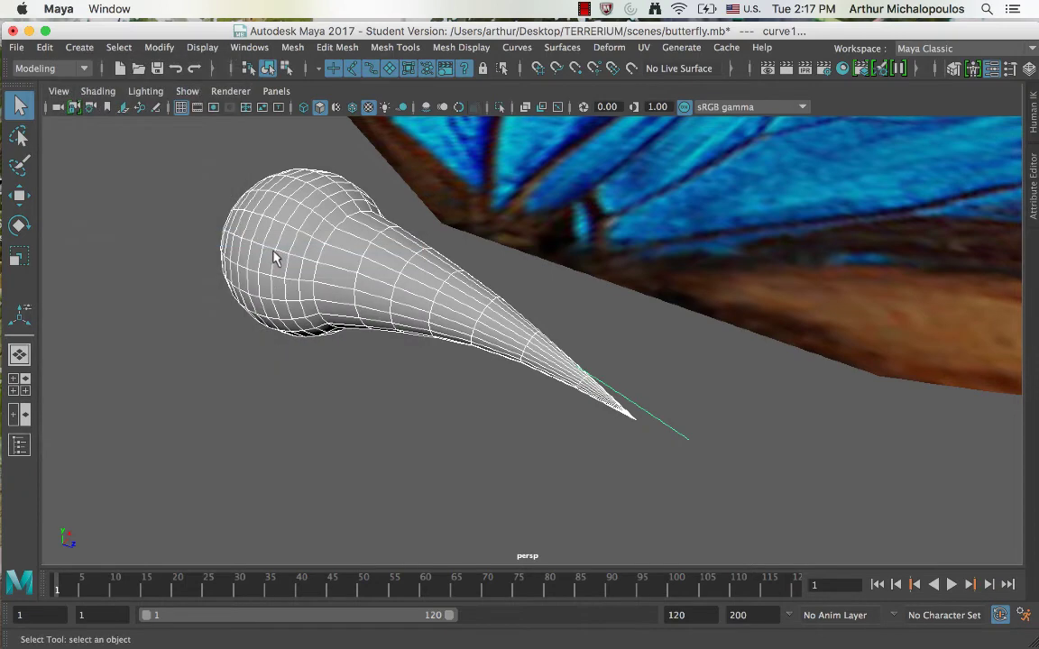
Step: Delete only the path curve at the tail and select the body mesh
click(442, 448)
drag(695, 458, 693, 455)
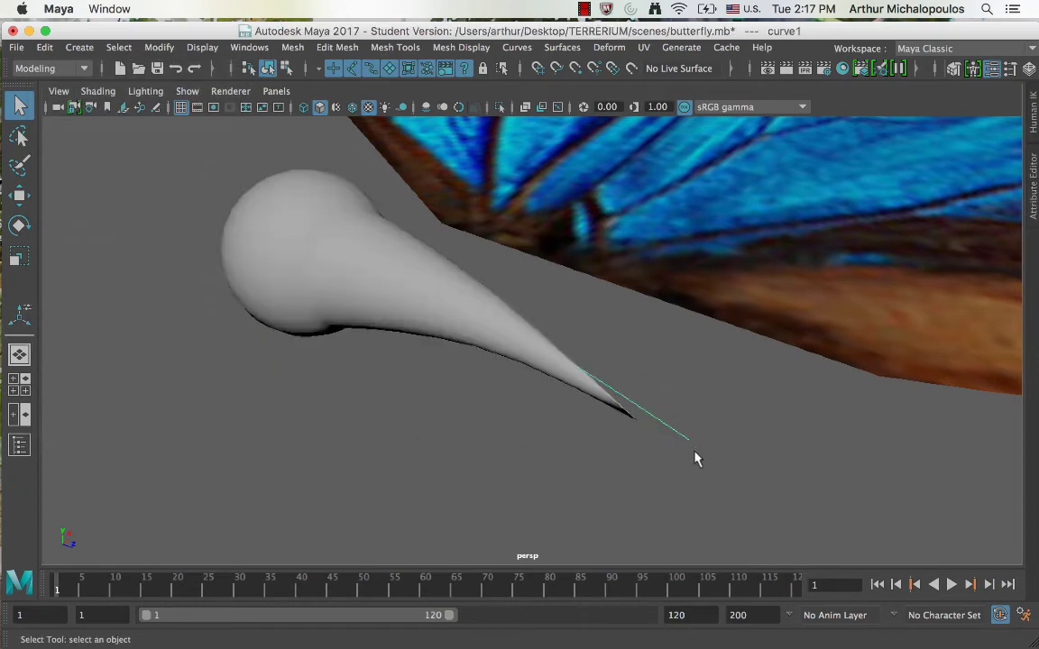
key(Delete)
alt+drag(413, 400, 499, 325)
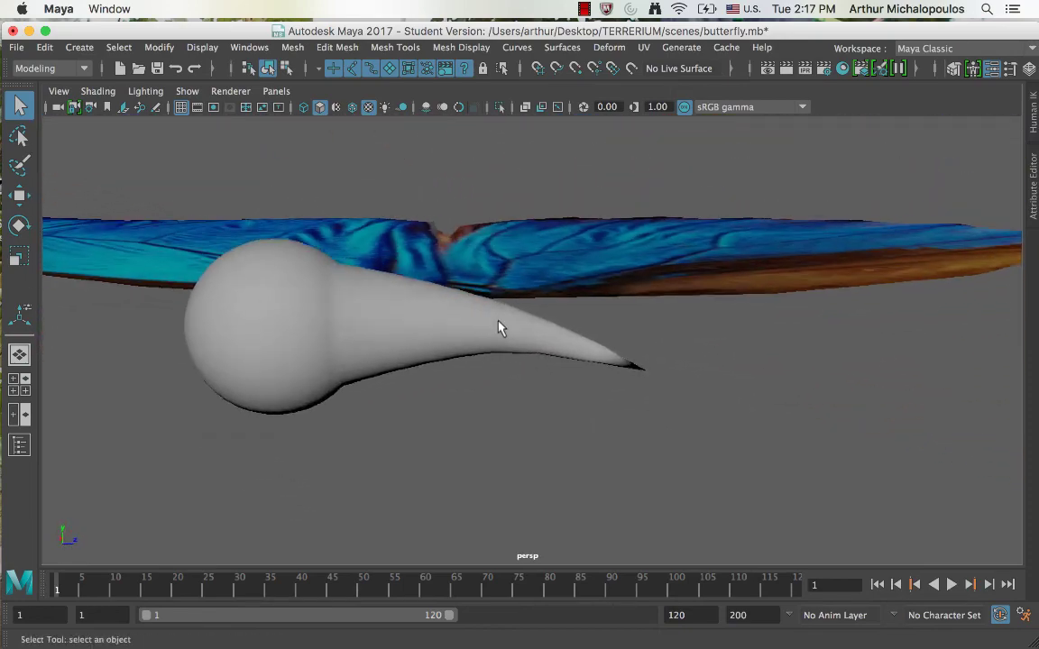
click(499, 325)
alt+drag(515, 364, 421, 359)
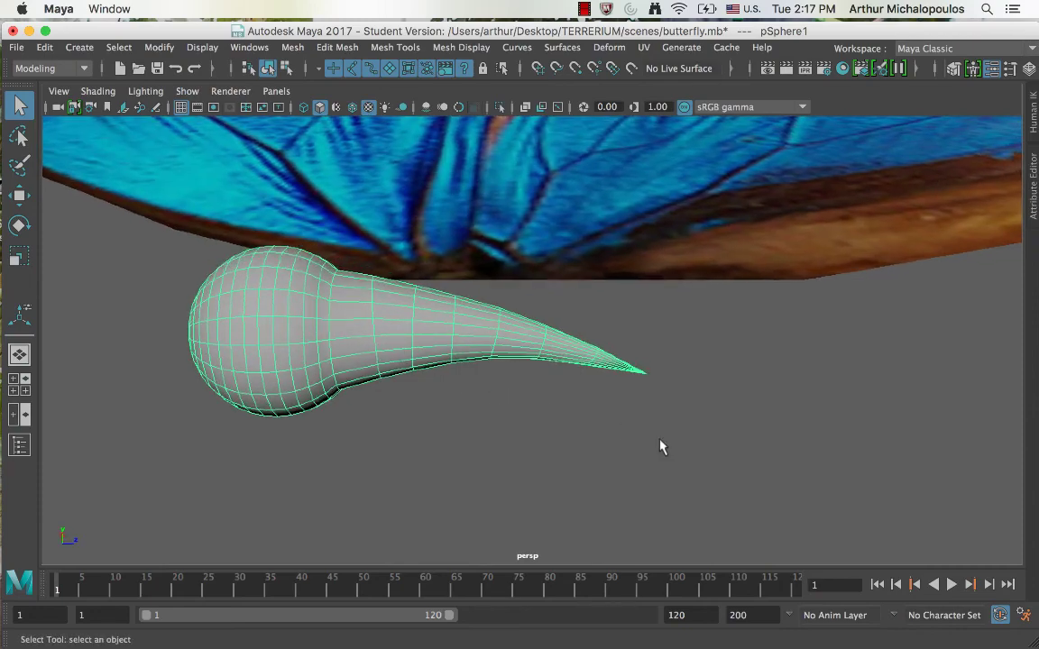